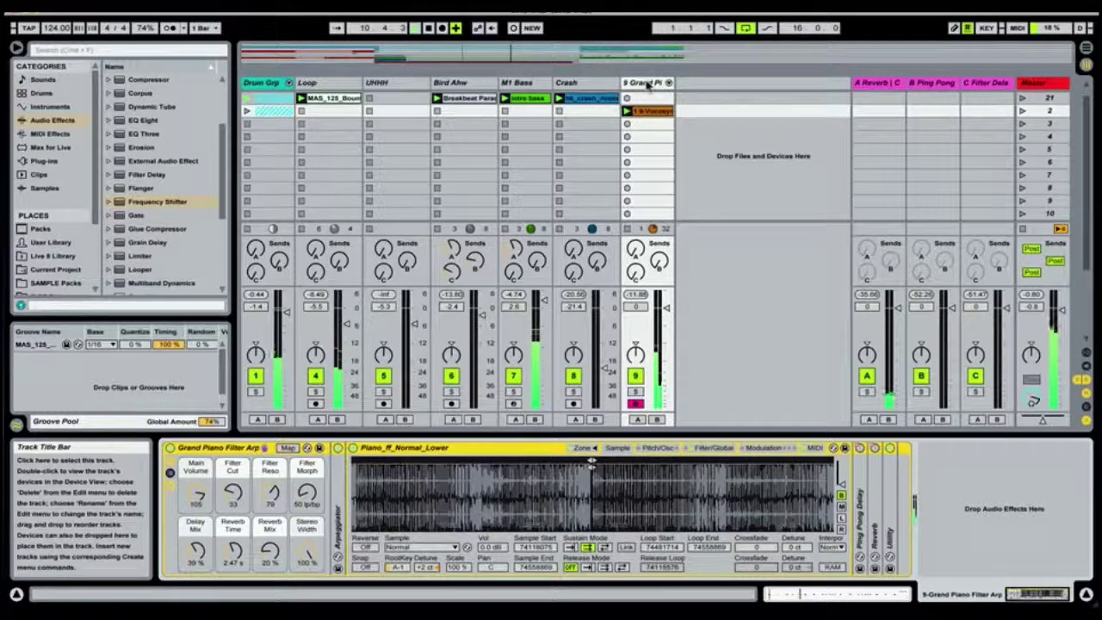
Step: Add a Frequency Shifter audio effect to the Grand Piano track
click(647, 83)
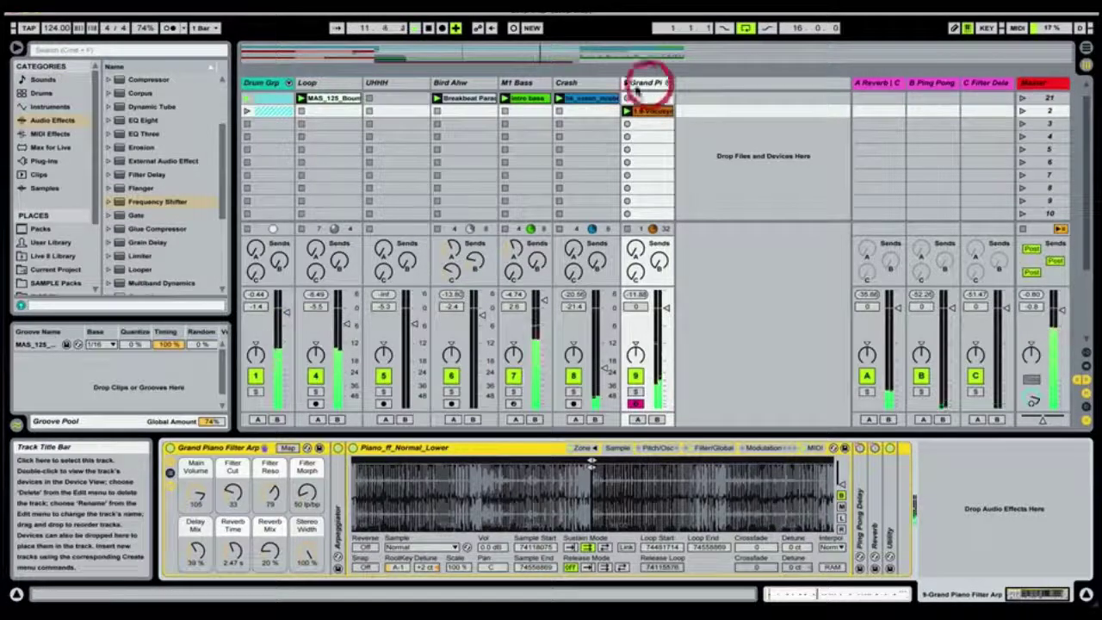
double_click(154, 203)
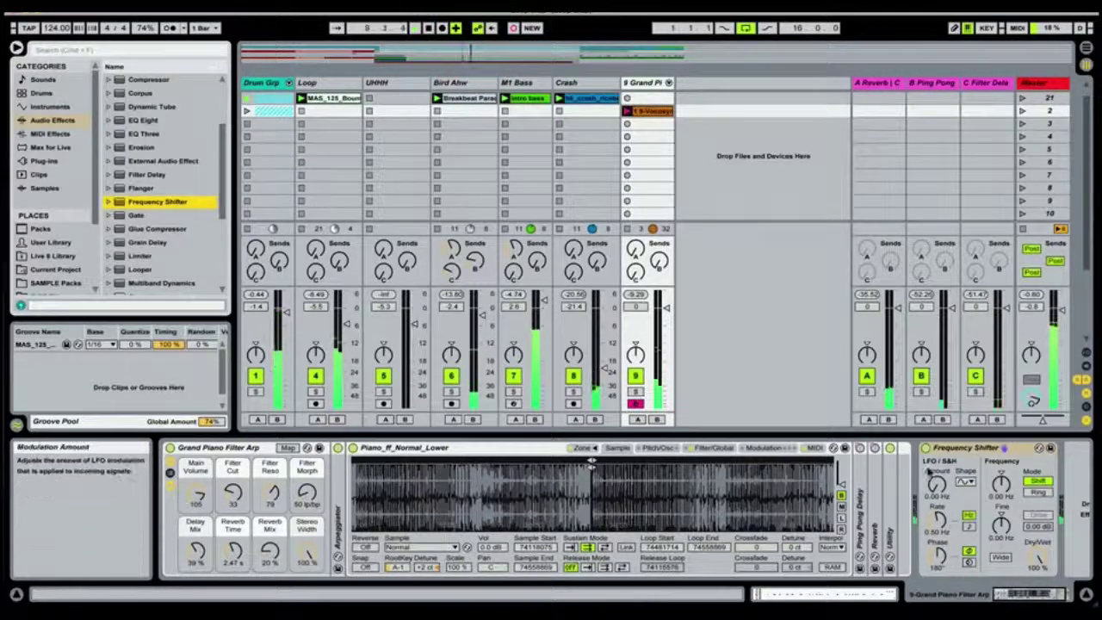
Step: Record automation of the Frequency Shifter's Fine frequency and the B Ping Pong Delay send into the playing Grand Piano clip
click(981, 449)
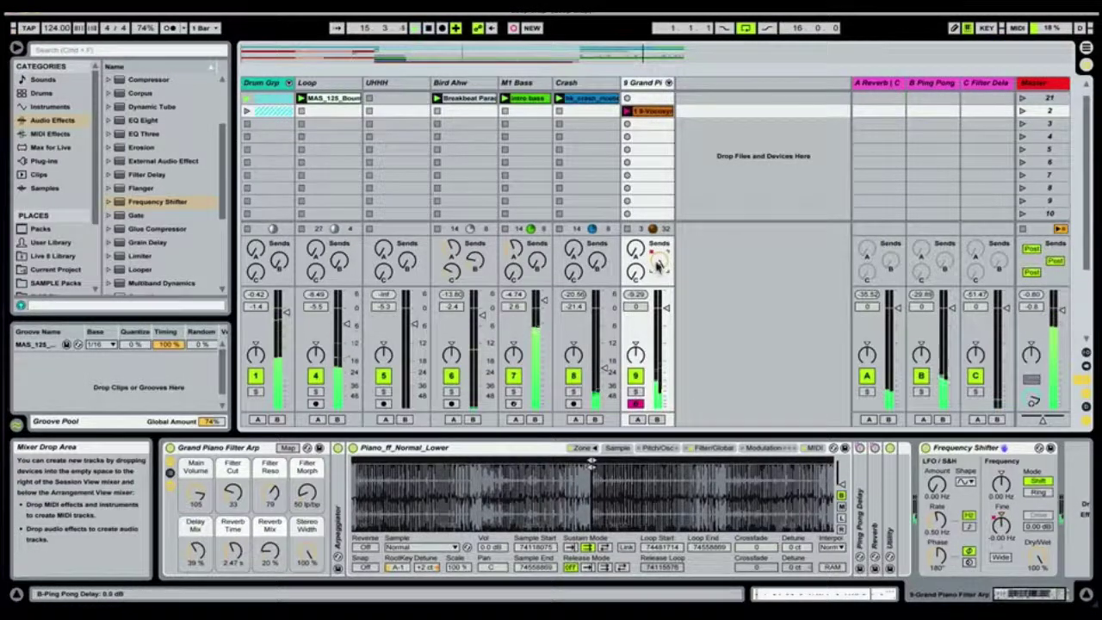
drag(659, 261, 660, 274)
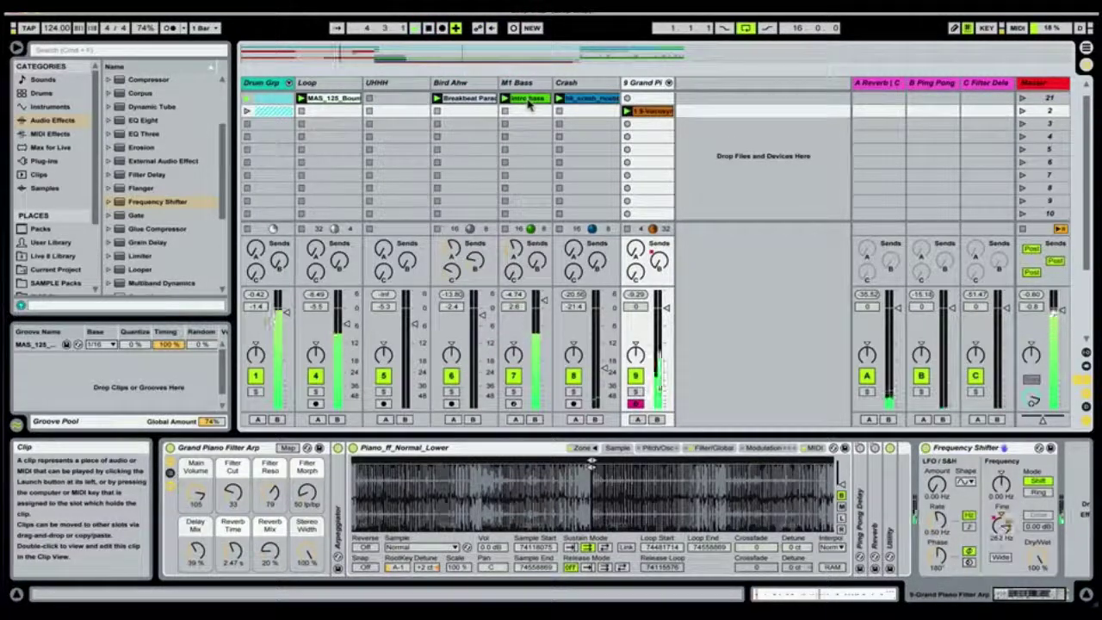
click(650, 117)
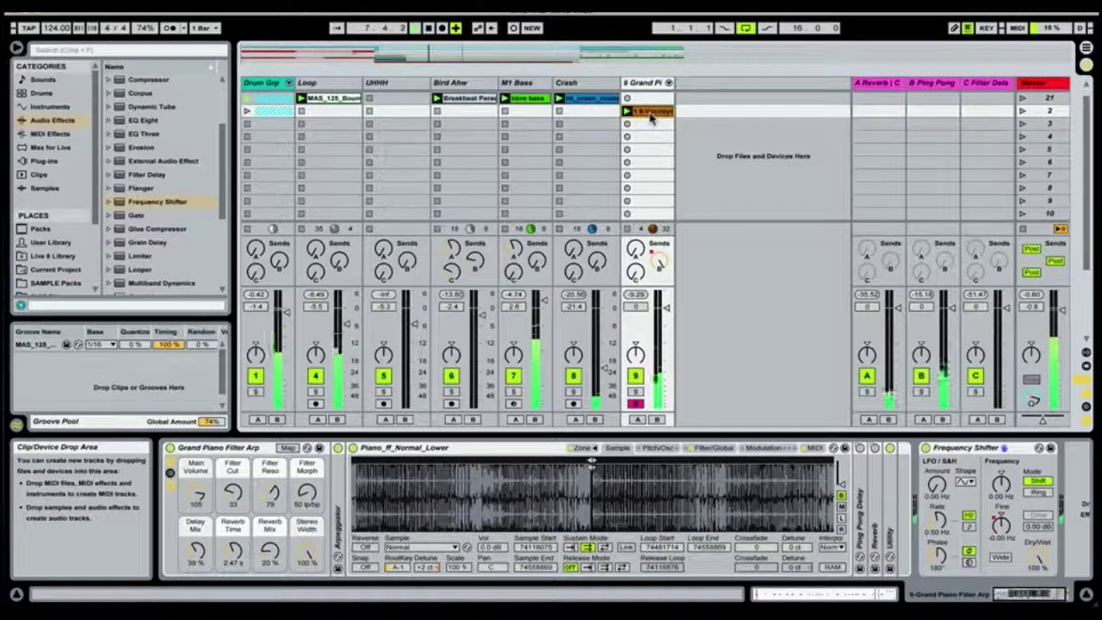
Step: Override the Grand Piano track's automated B Ping Pong Delay send by hand, and re-enable its automation
click(655, 262)
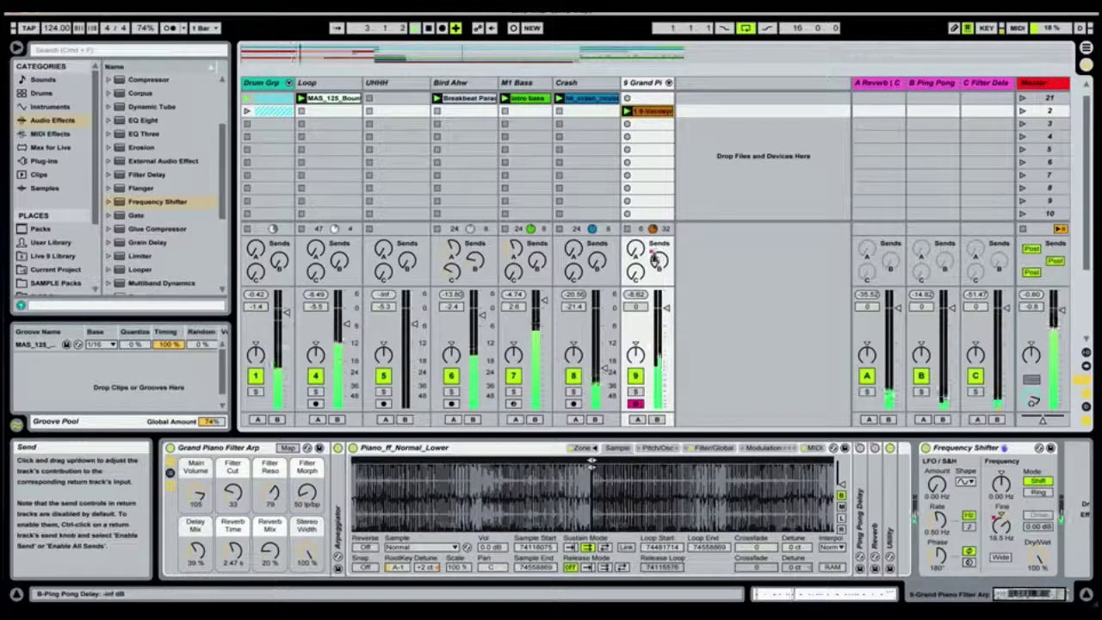
drag(659, 260, 678, 281)
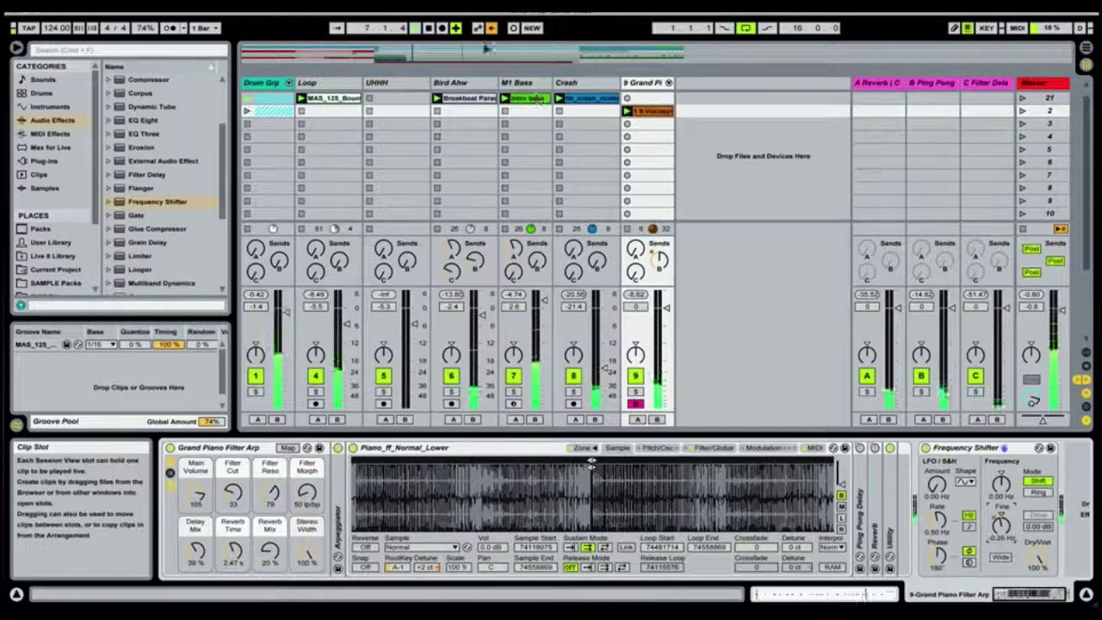
click(492, 29)
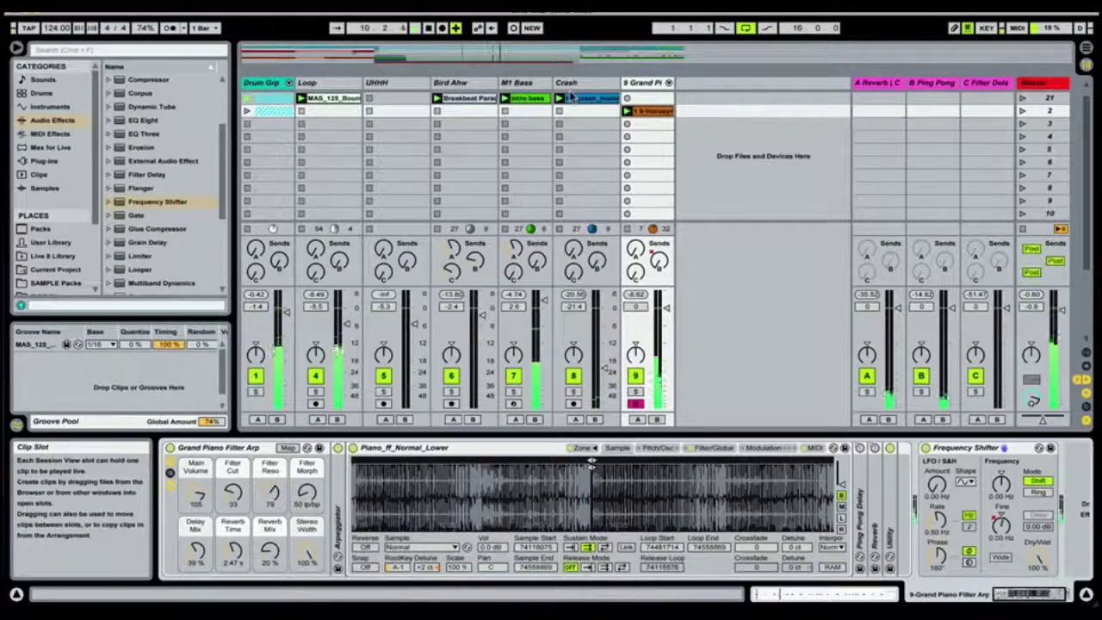
Step: Open the Grand Piano clip's notes, and stop the Grand Piano, Crash and Bird Ahw clips
double_click(656, 115)
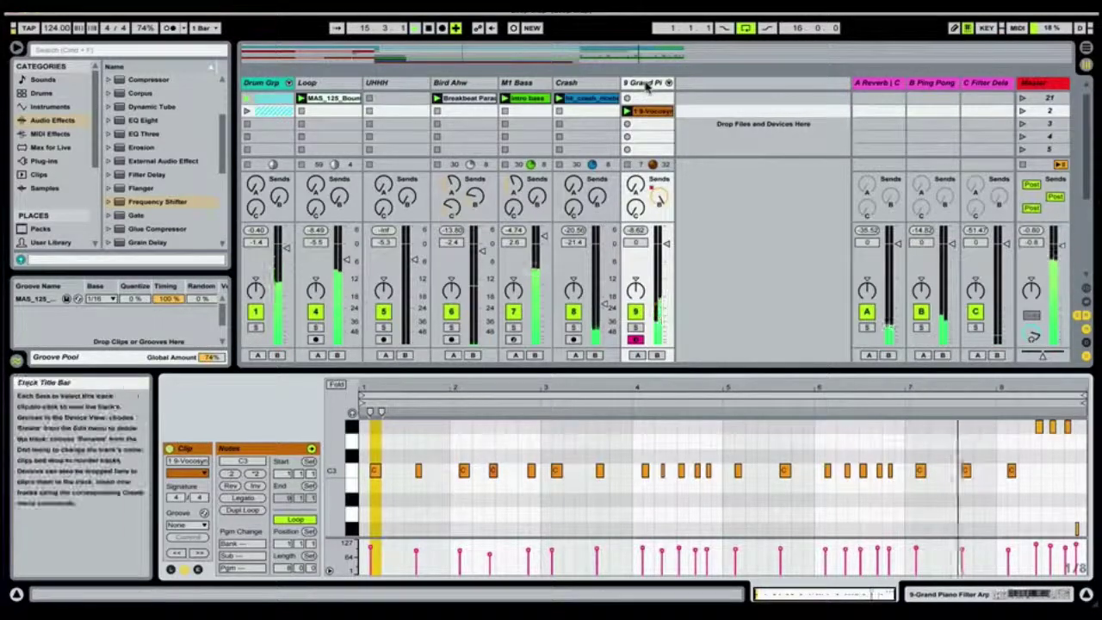
click(628, 164)
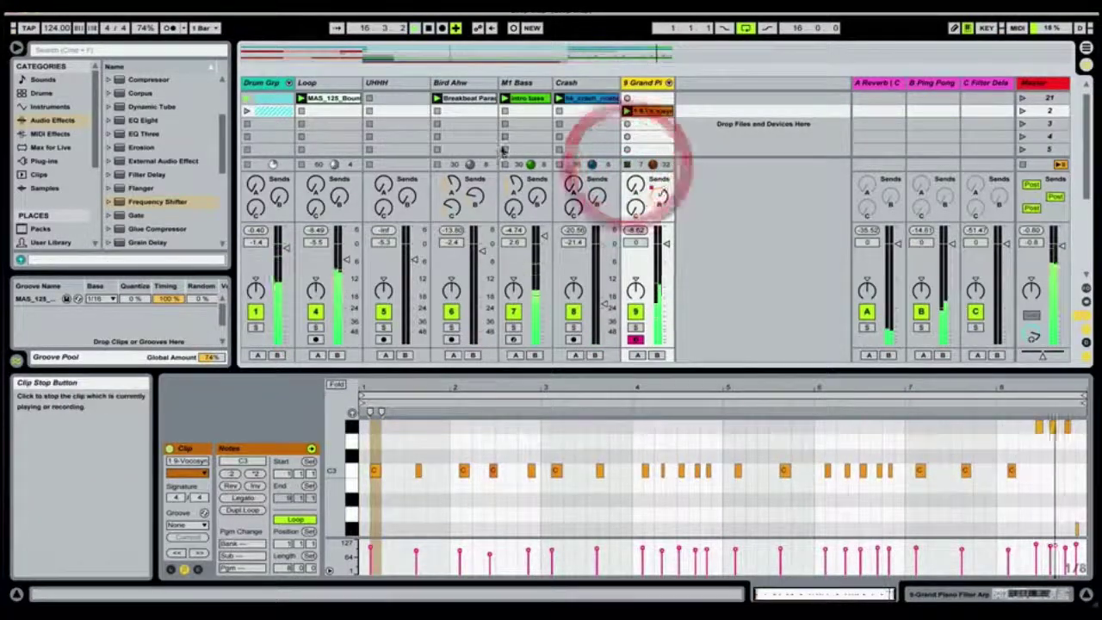
click(438, 164)
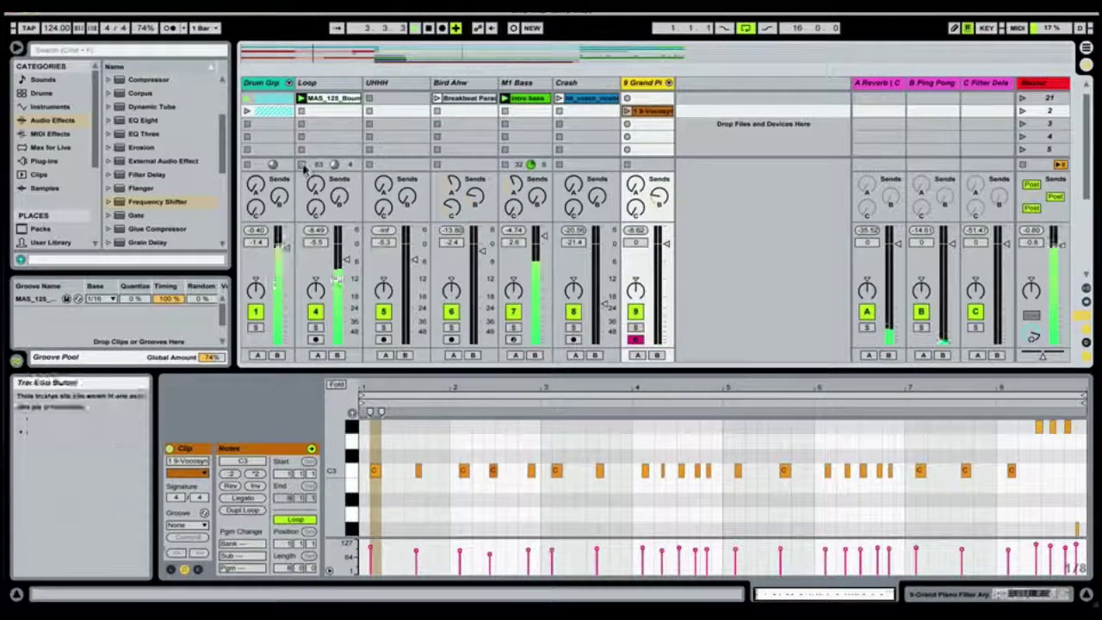
Step: Open the intro bass clip's notes and stretch its first three notes until the third one starts at beat 1.3
click(527, 98)
scroll(363, 453, up, 4)
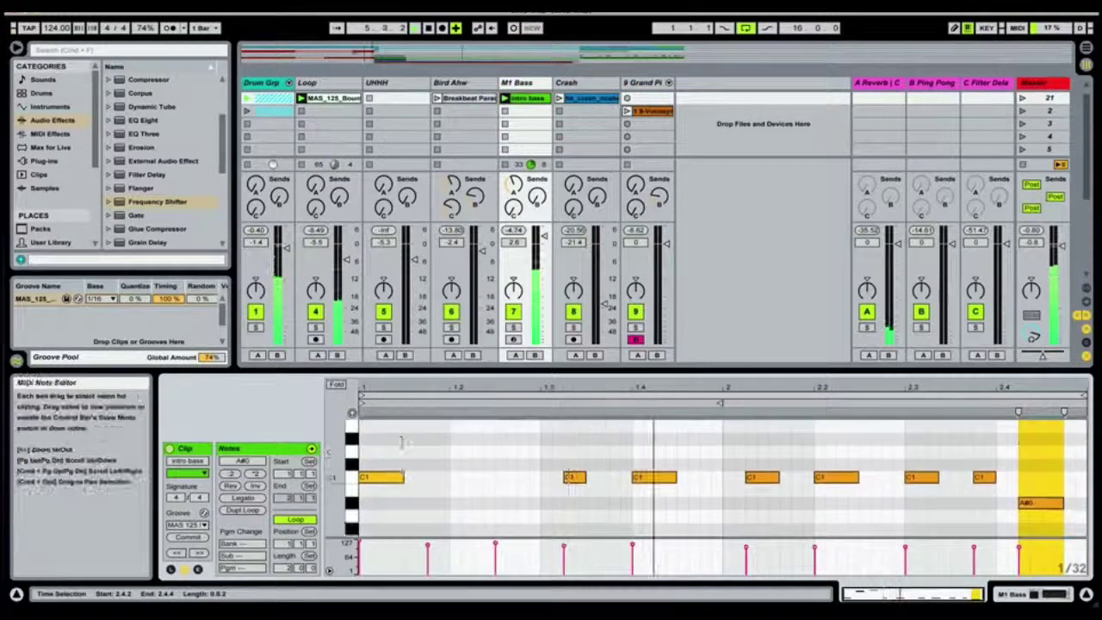
mouse_move(339, 454)
mouse_down()
mouse_move(316, 480)
mouse_move(330, 442)
mouse_move(321, 447)
mouse_up()
mouse_move(549, 445)
mouse_down()
mouse_move(433, 505)
mouse_move(363, 517)
mouse_up()
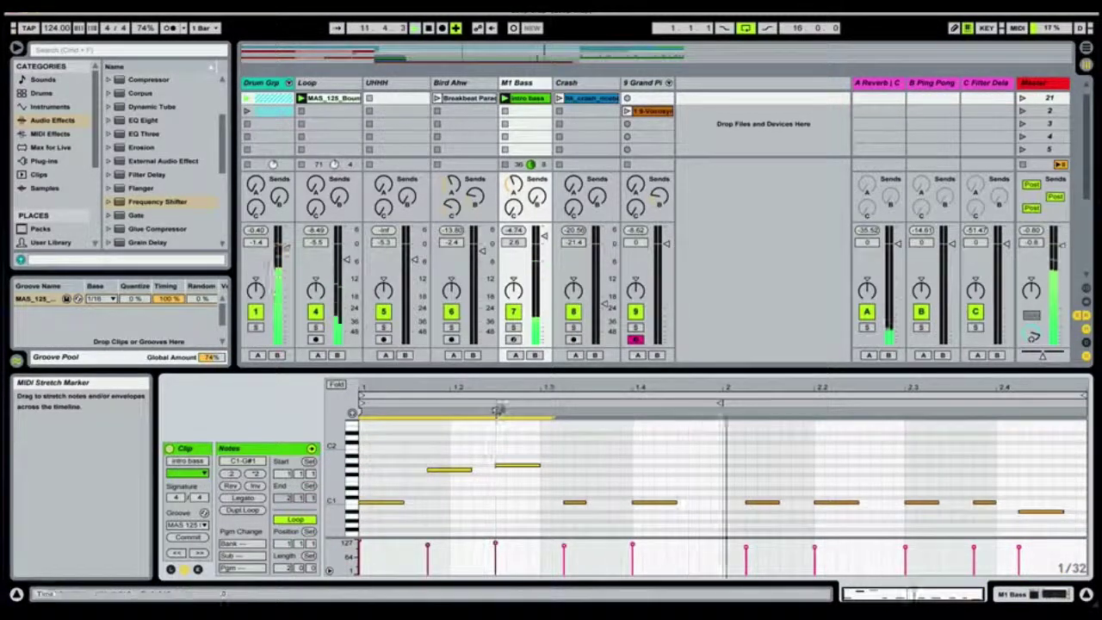
mouse_move(496, 412)
mouse_down()
mouse_move(467, 413)
mouse_move(539, 402)
mouse_up()
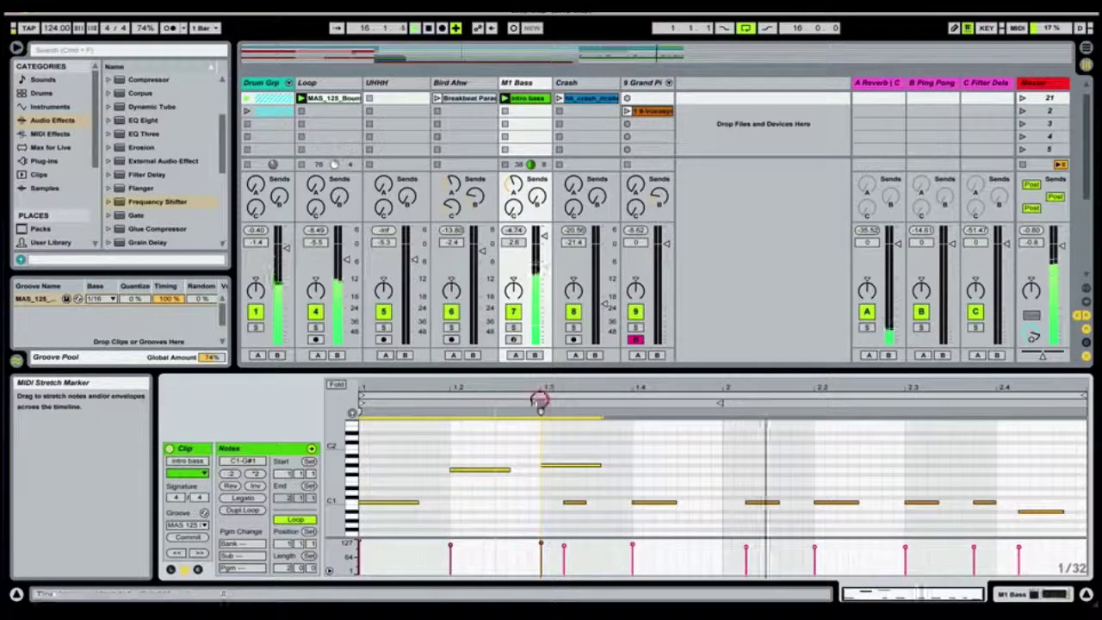
drag(592, 469, 599, 503)
Step: Stretch the pair of C1 notes just before and at 2.2 so they begin at 2.1, and restore their original spacing
drag(746, 474, 850, 521)
drag(746, 412, 721, 414)
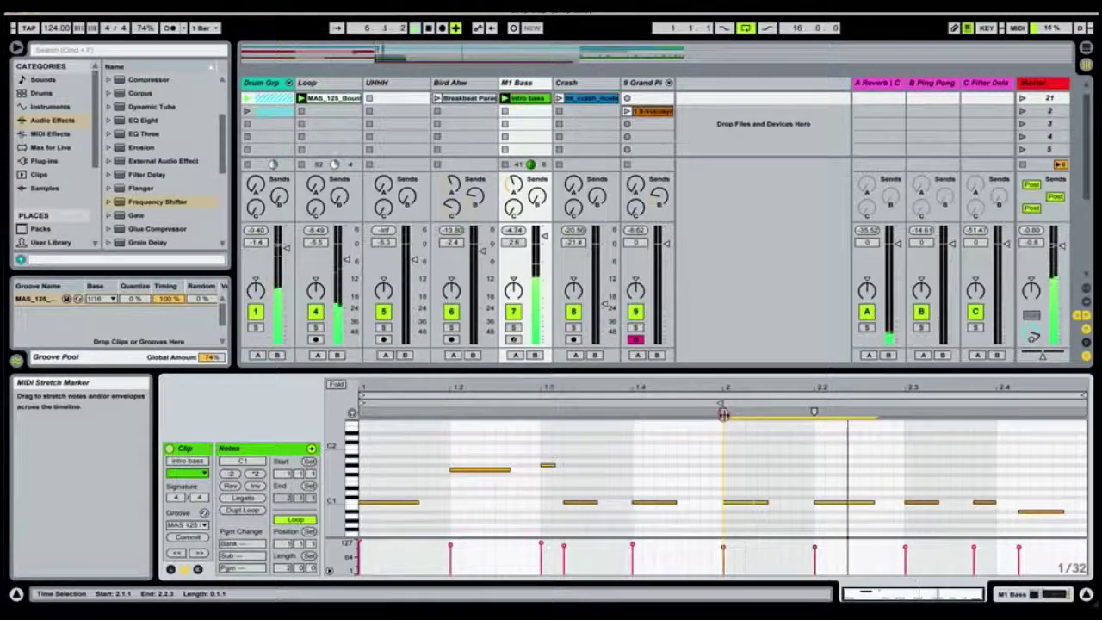
drag(723, 415, 745, 411)
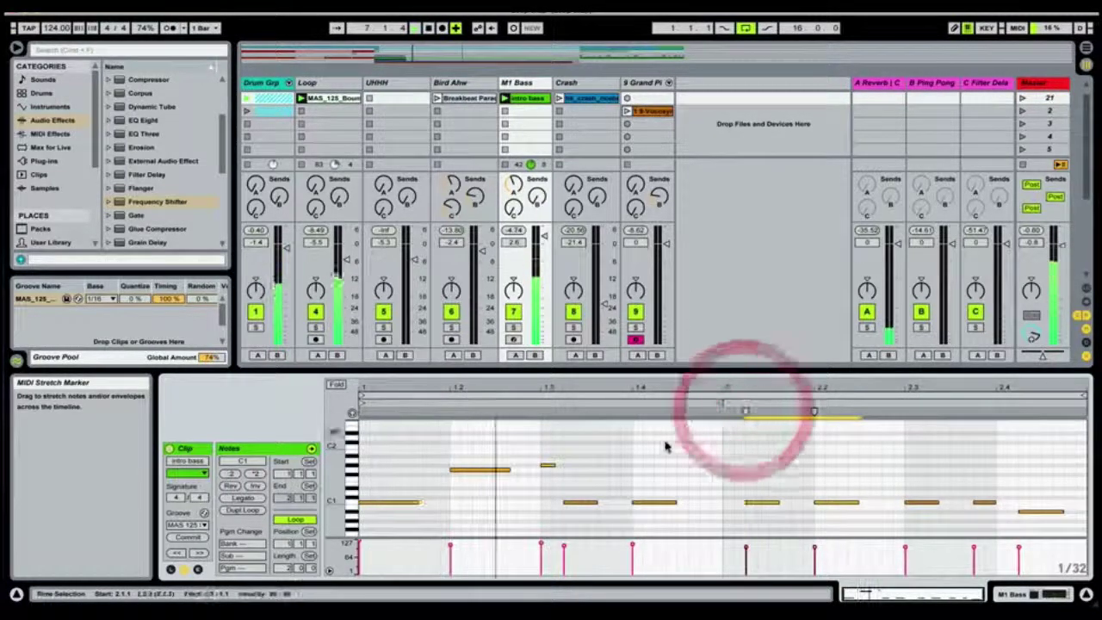
click(722, 457)
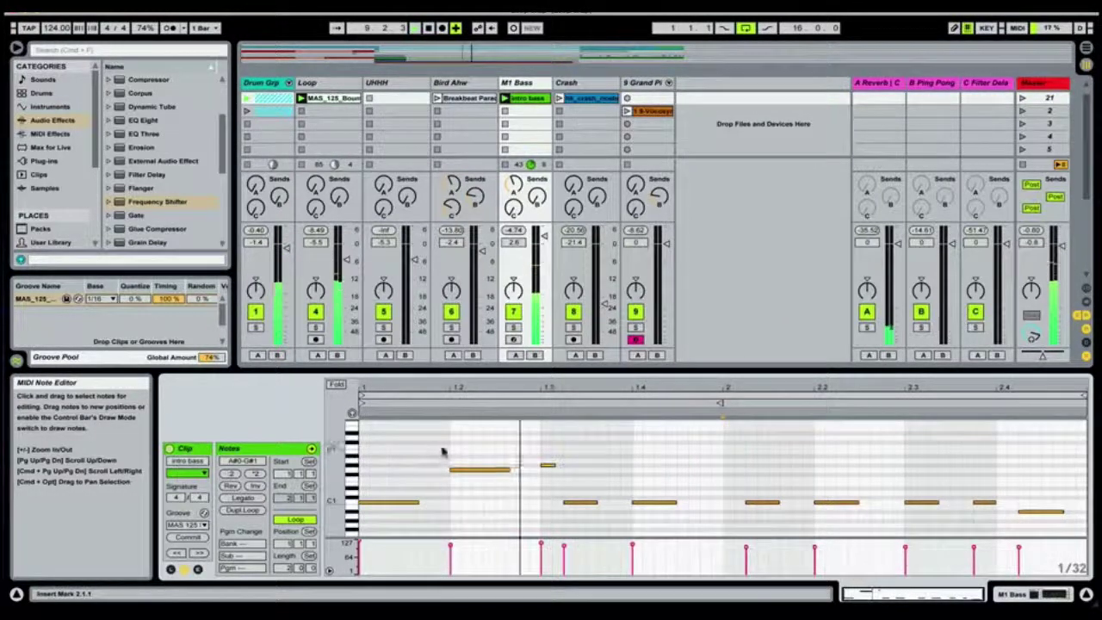
Step: Reverse the order of the intro bass clip's first three notes, from 1.1.1 to 1.3.1
drag(546, 444, 373, 525)
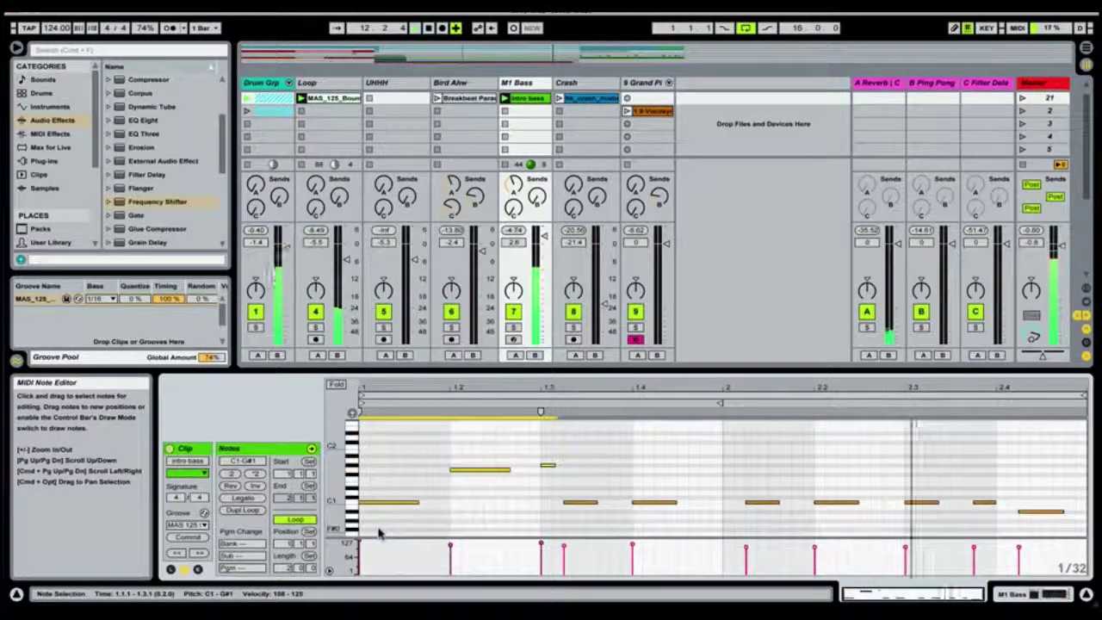
click(416, 466)
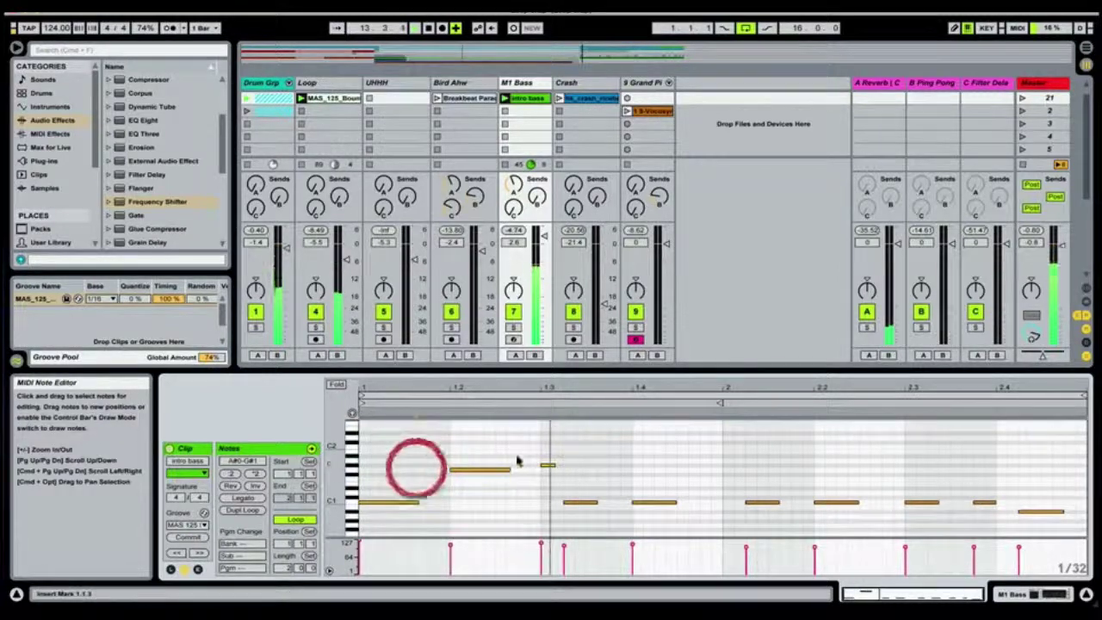
drag(554, 449, 384, 522)
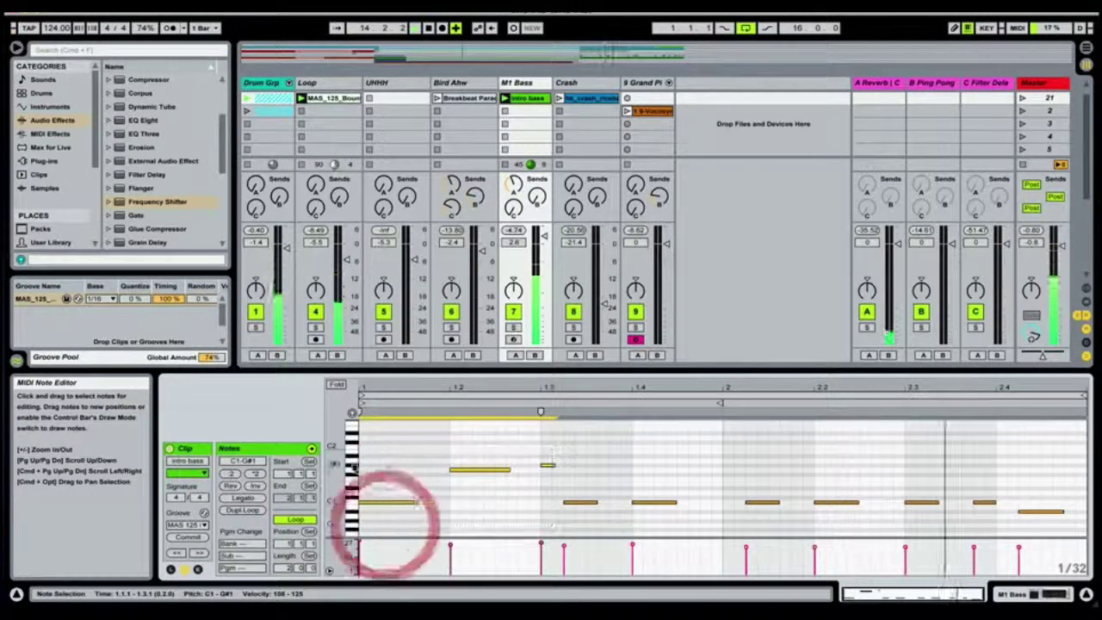
click(231, 488)
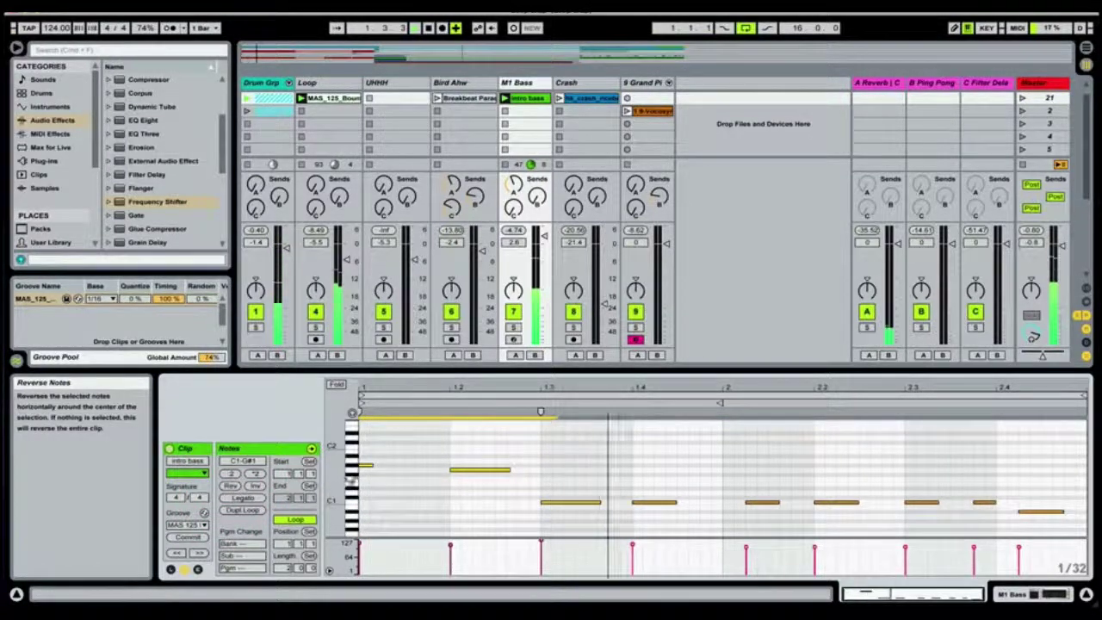
Step: Lengthen the G#1 note at the start of the clip and shorten the C1 note at 1.3
click(375, 465)
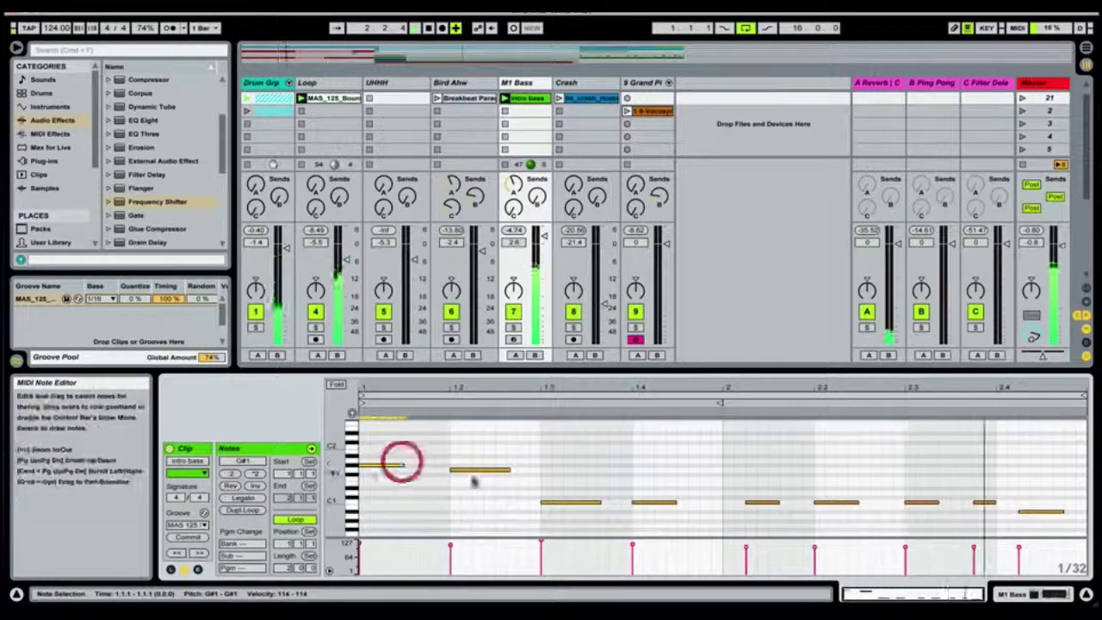
click(579, 504)
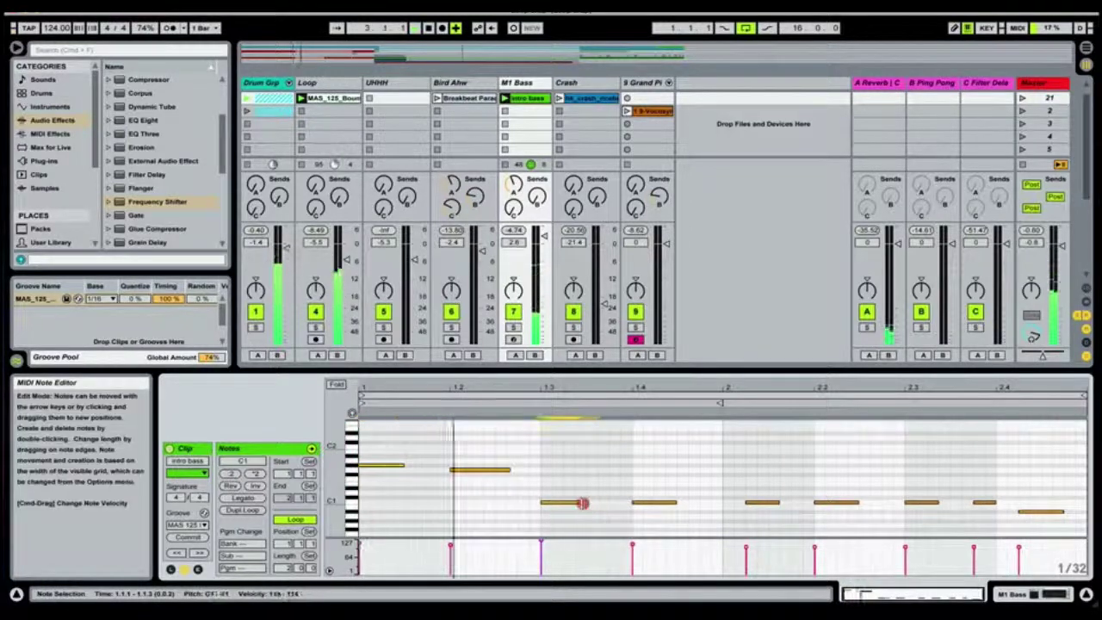
double_click(523, 488)
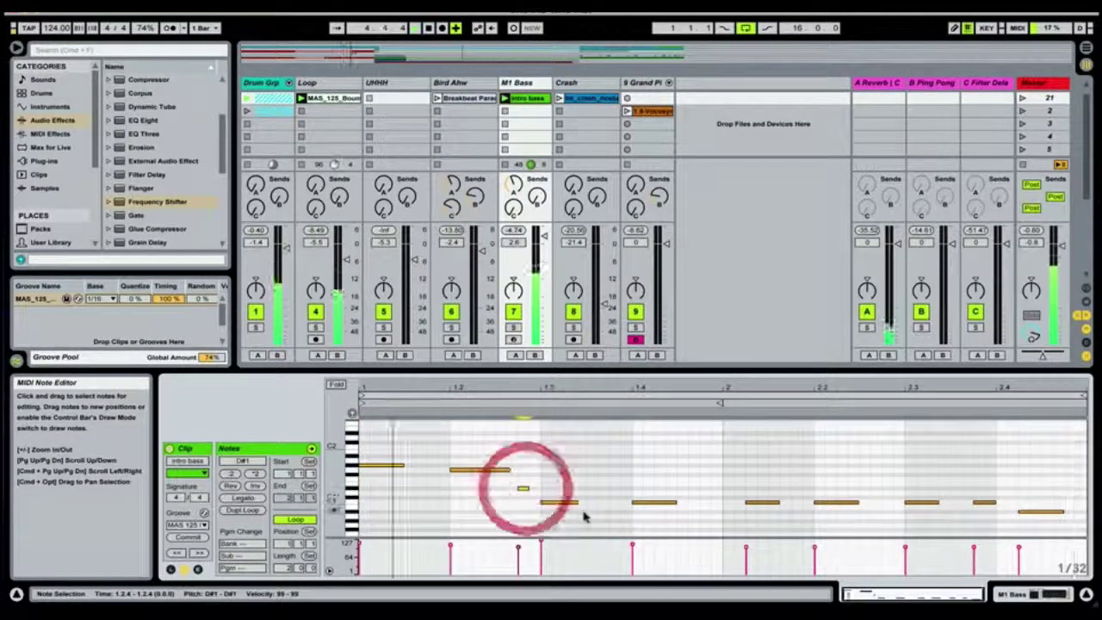
double_click(523, 488)
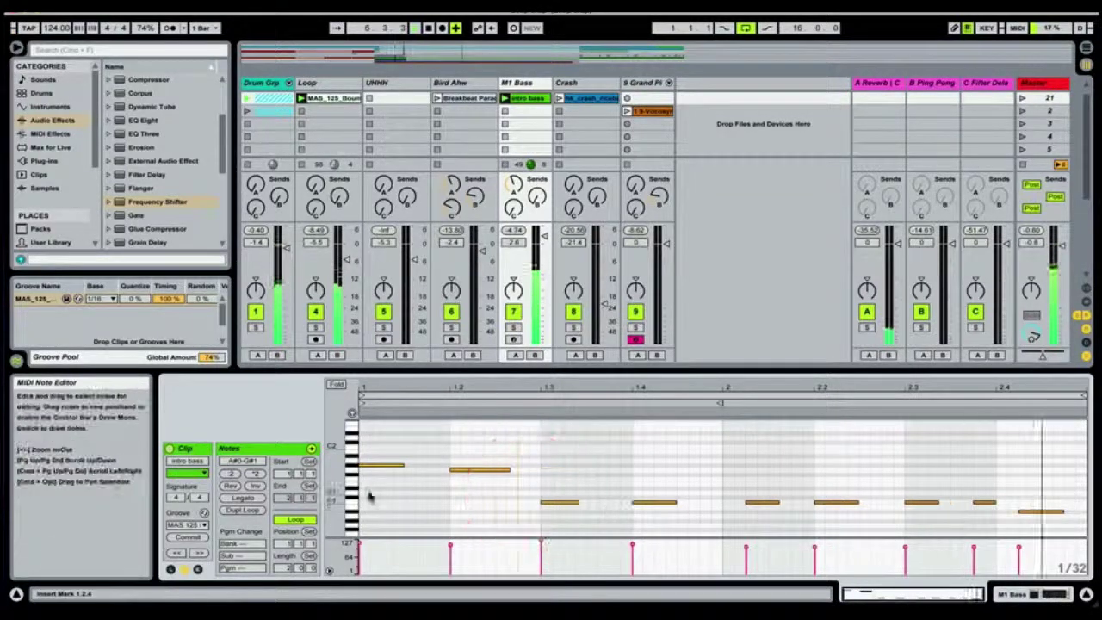
Step: Reverse the first three notes again, and move the C1 note at 1.4 earlier to 1.3.4
mouse_move(561, 451)
mouse_down()
mouse_move(529, 513)
mouse_move(352, 536)
mouse_move(361, 529)
mouse_up()
click(229, 487)
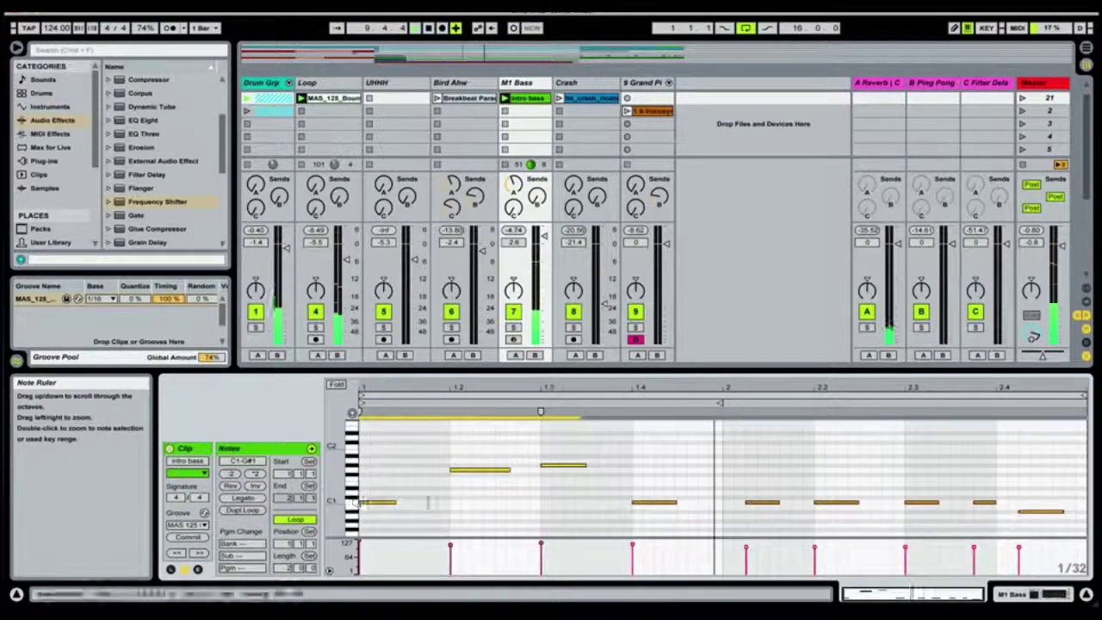
drag(645, 504, 623, 509)
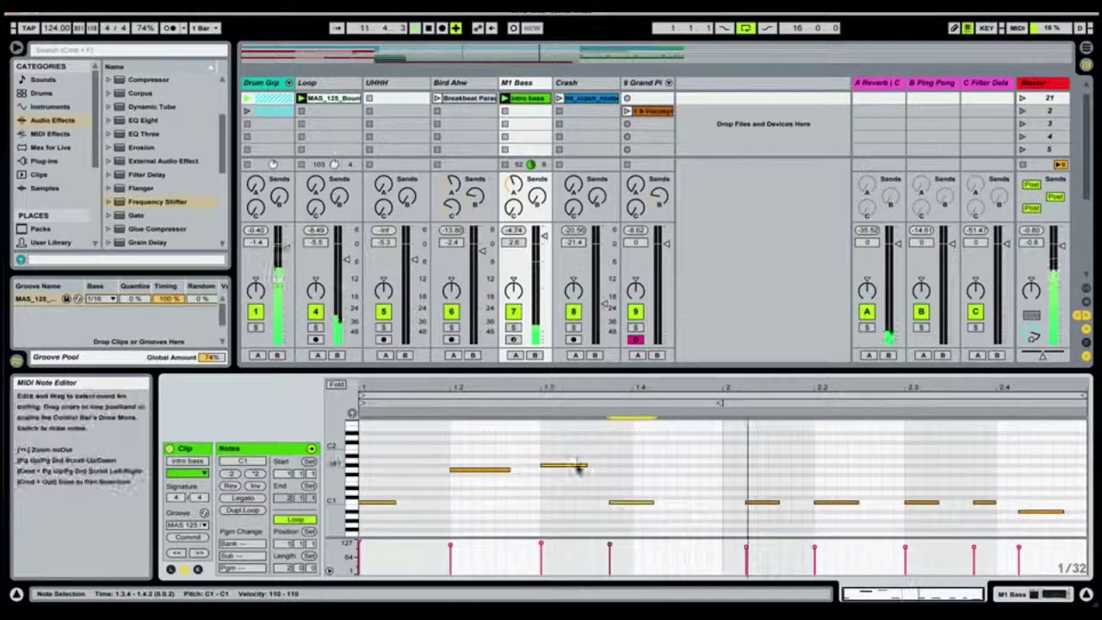
Step: Invert the pitches of the first three bass notes, and invert them back again
drag(568, 441, 364, 522)
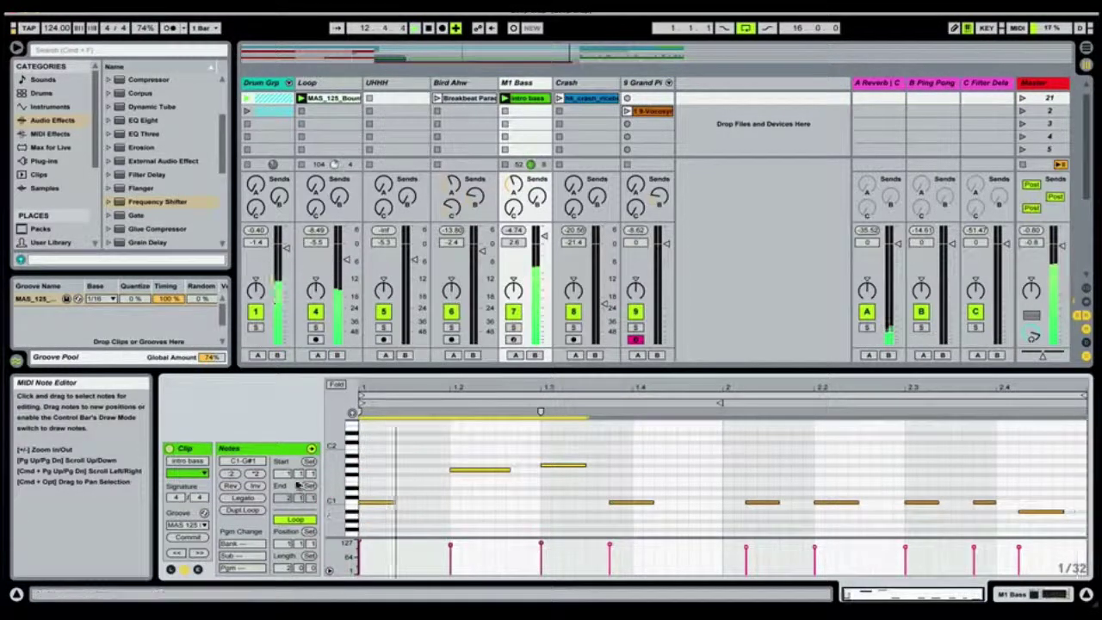
click(258, 488)
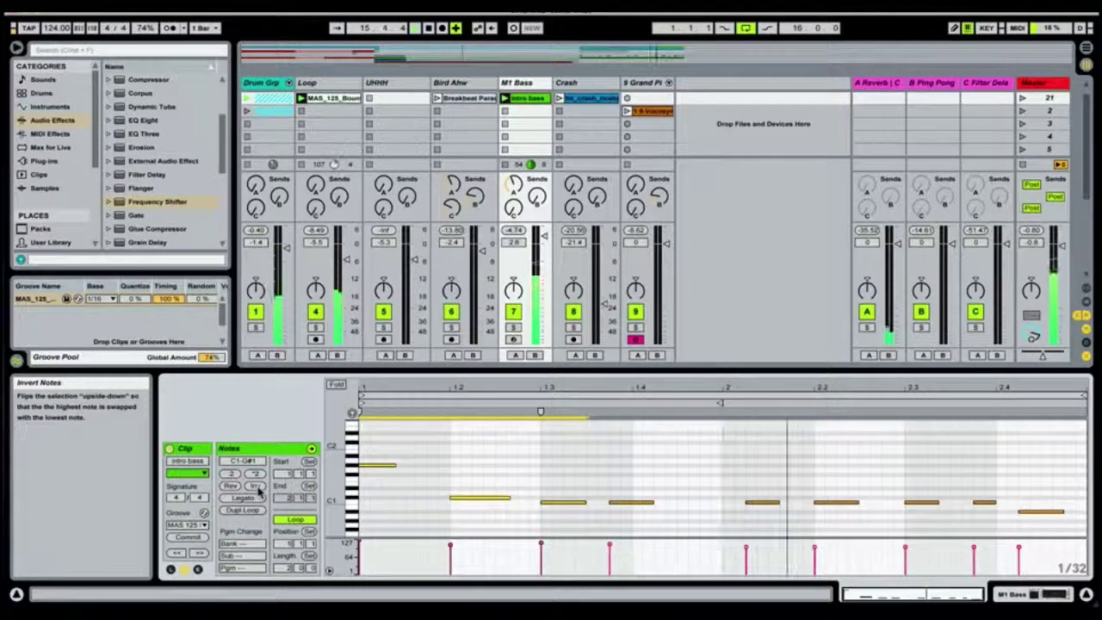
click(255, 487)
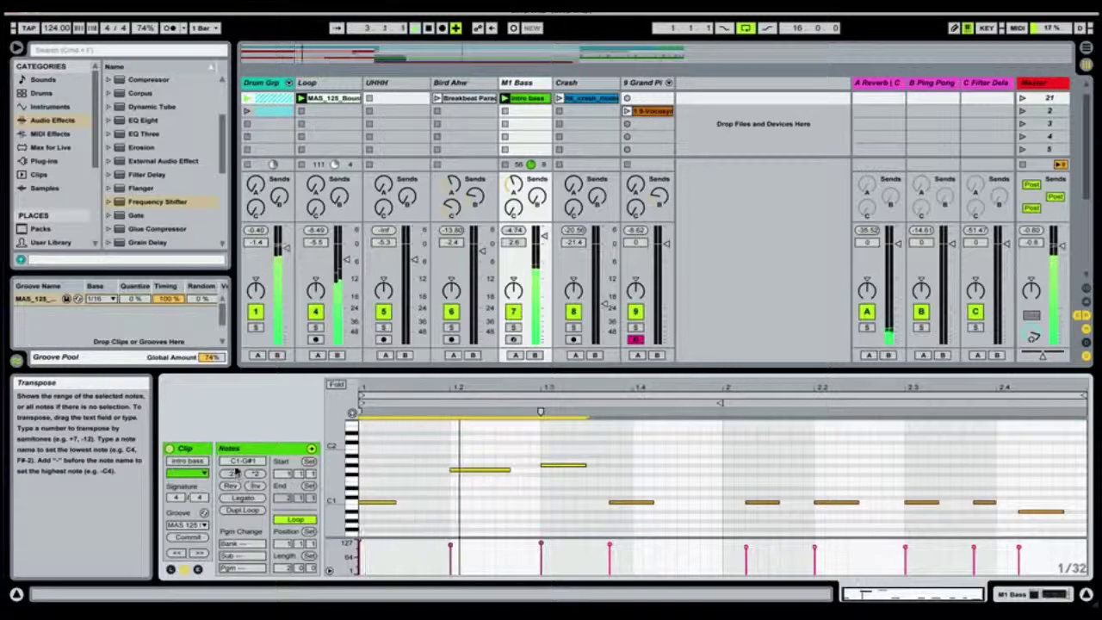
click(449, 461)
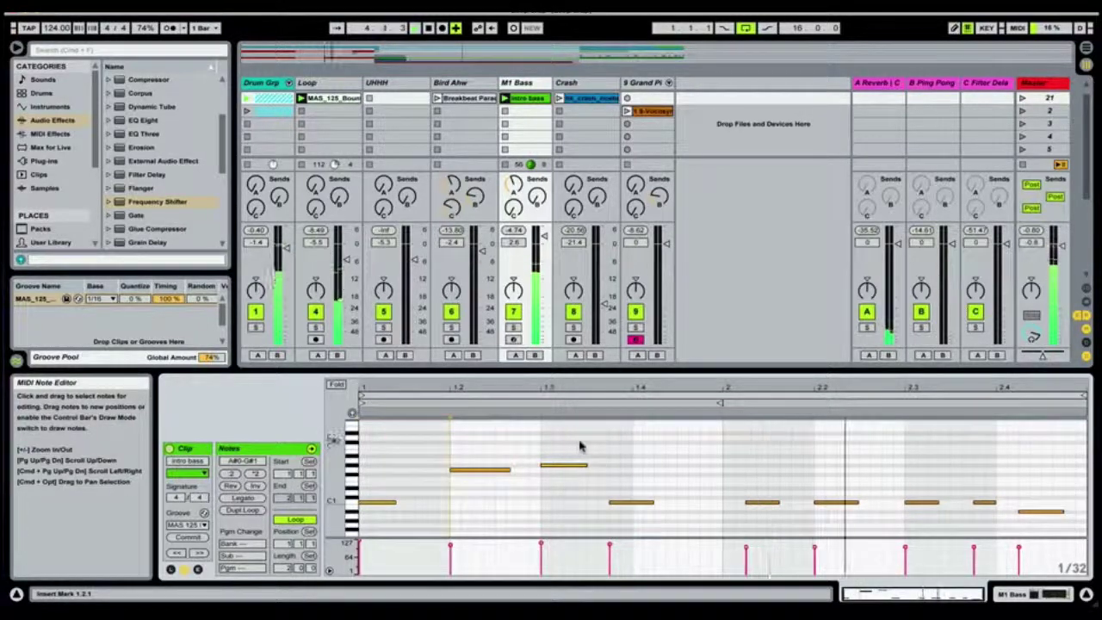
Step: Select the first three bass notes and transpose them up 12 semitones
drag(583, 446, 371, 518)
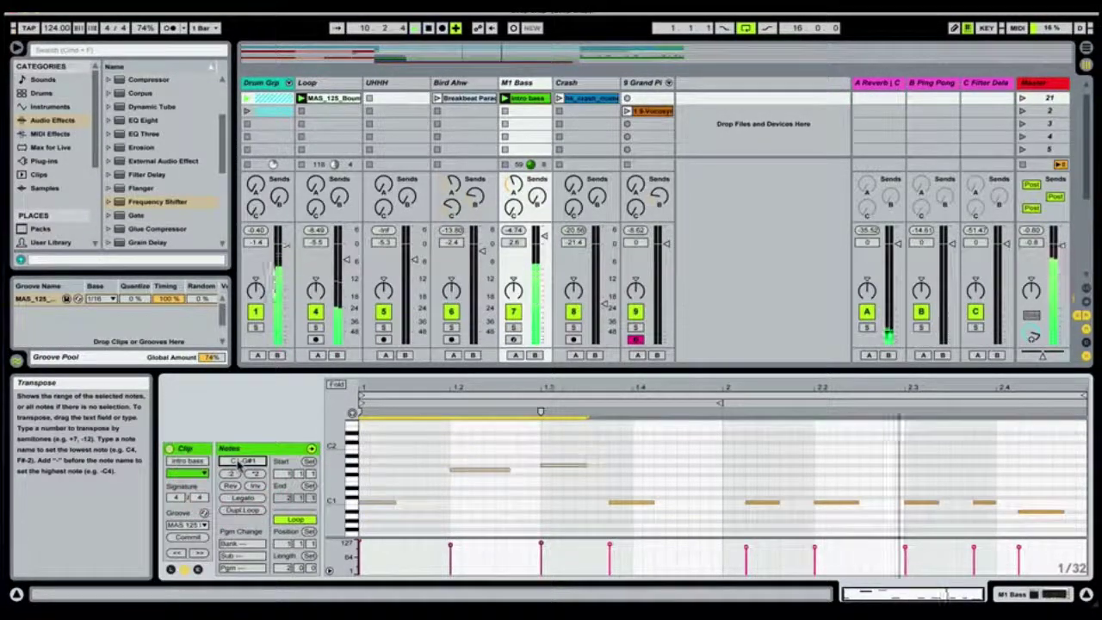
text(12)
key(Return)
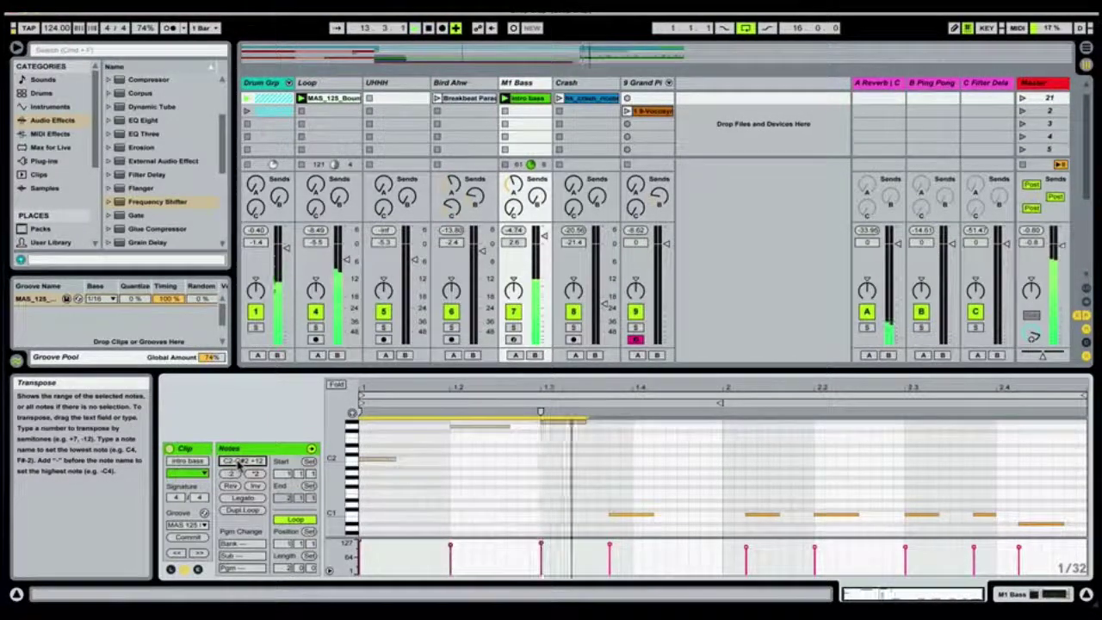
Step: Change the transposition of the selected three notes to -12 semitones
click(239, 463)
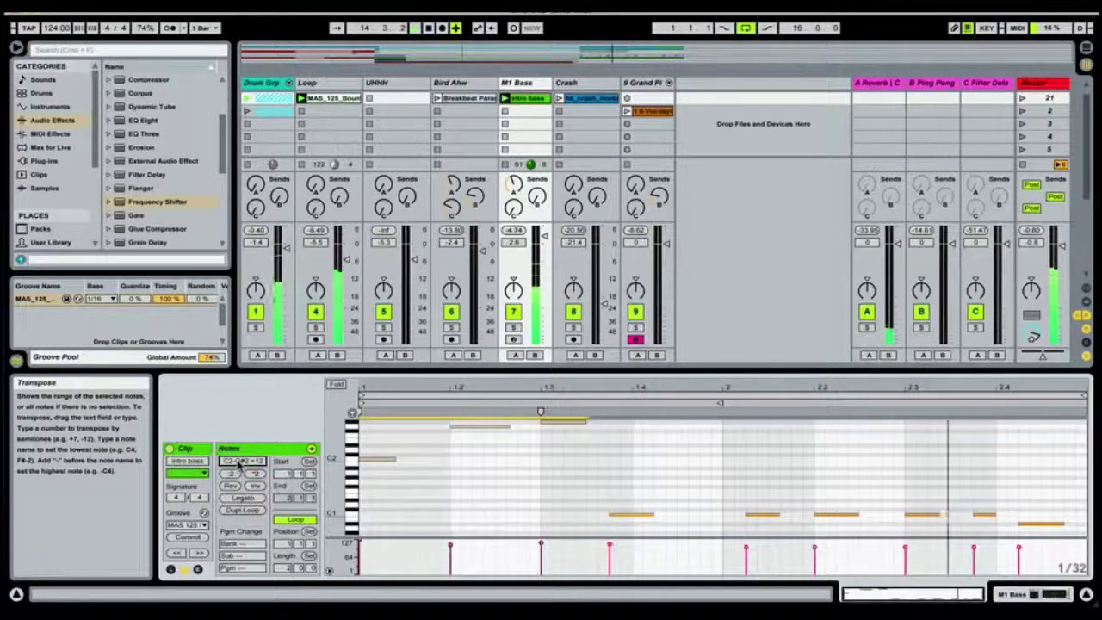
text(-12)
key(Return)
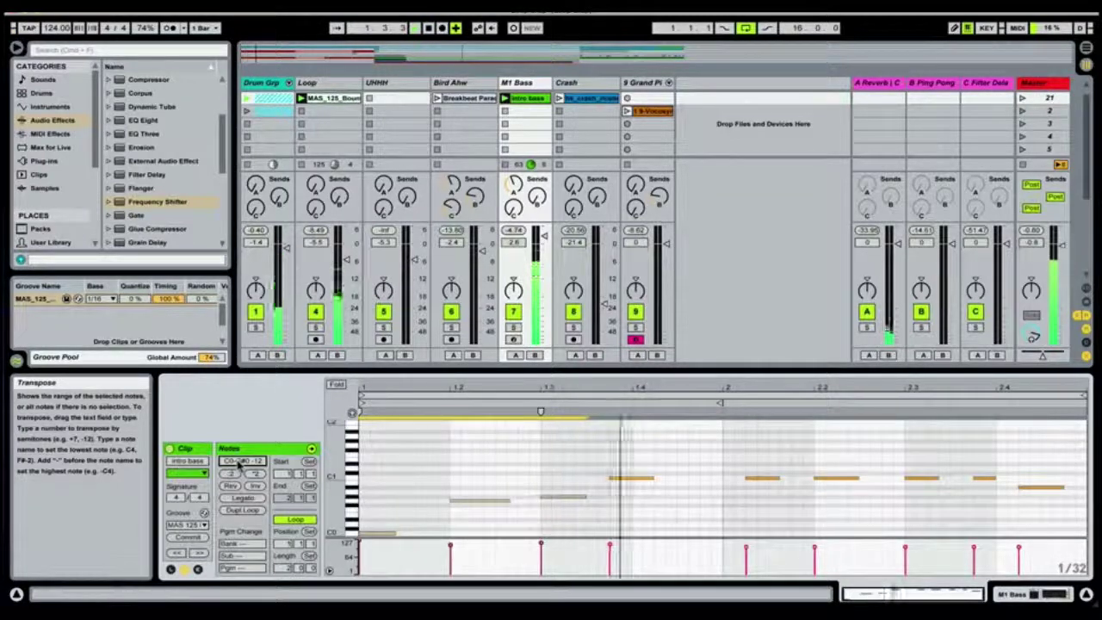
Step: Transpose the three selected bass notes up 12 semitones and reverse their order
click(239, 462)
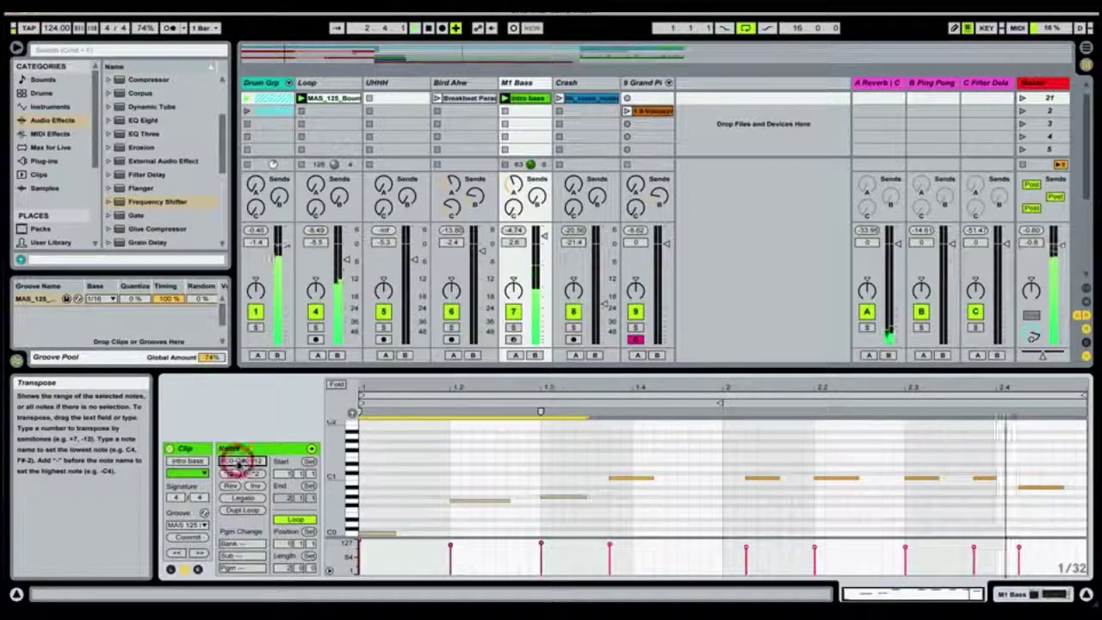
key(Return)
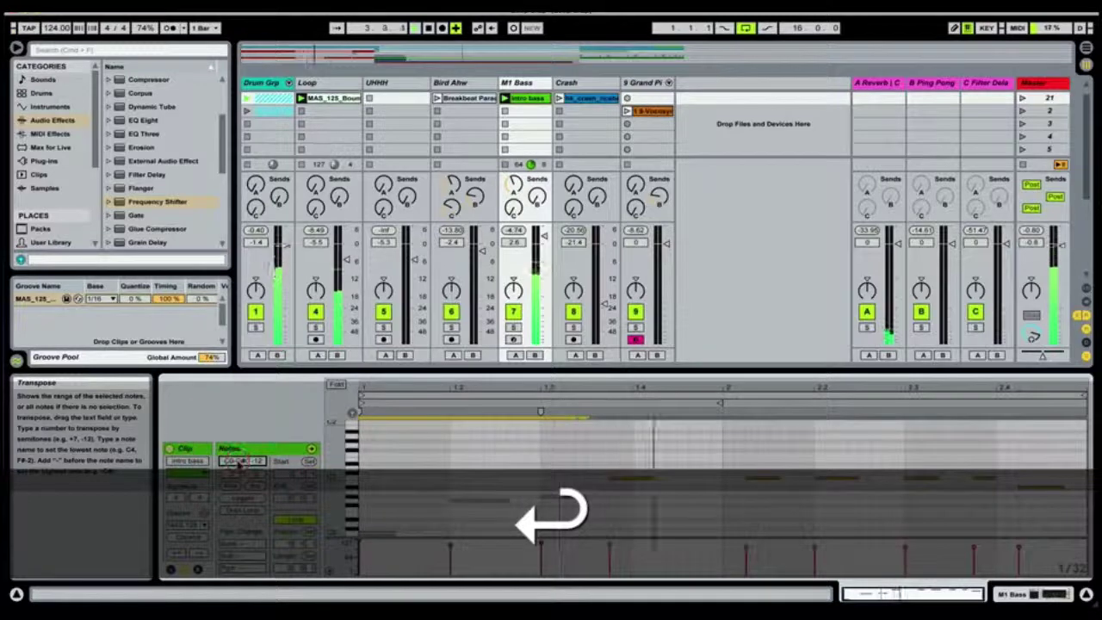
text(12)
key(Return)
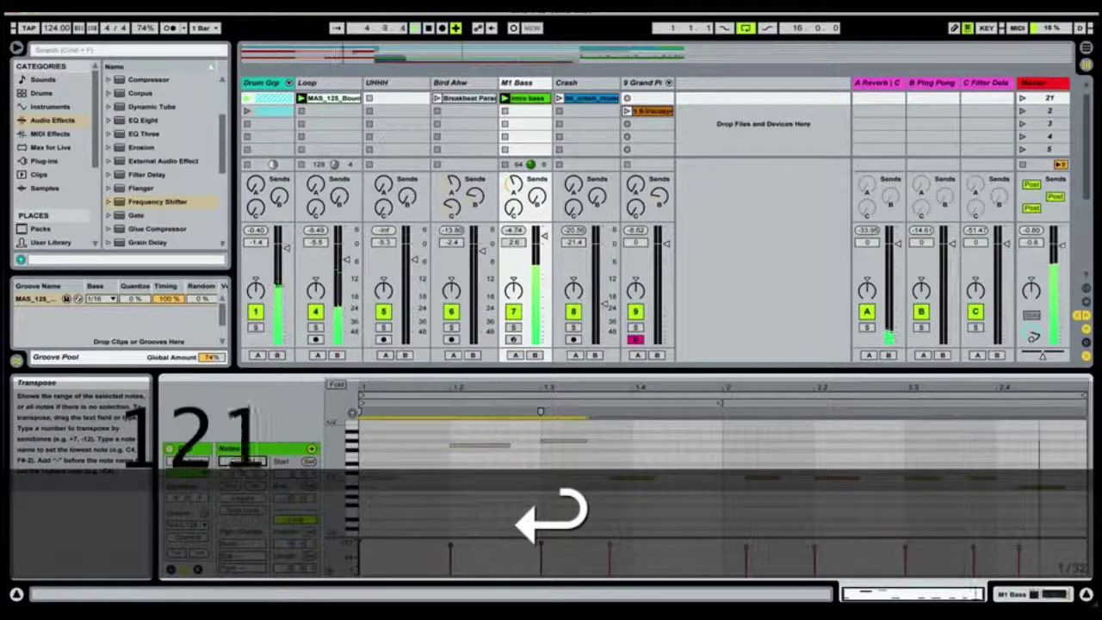
key(Return)
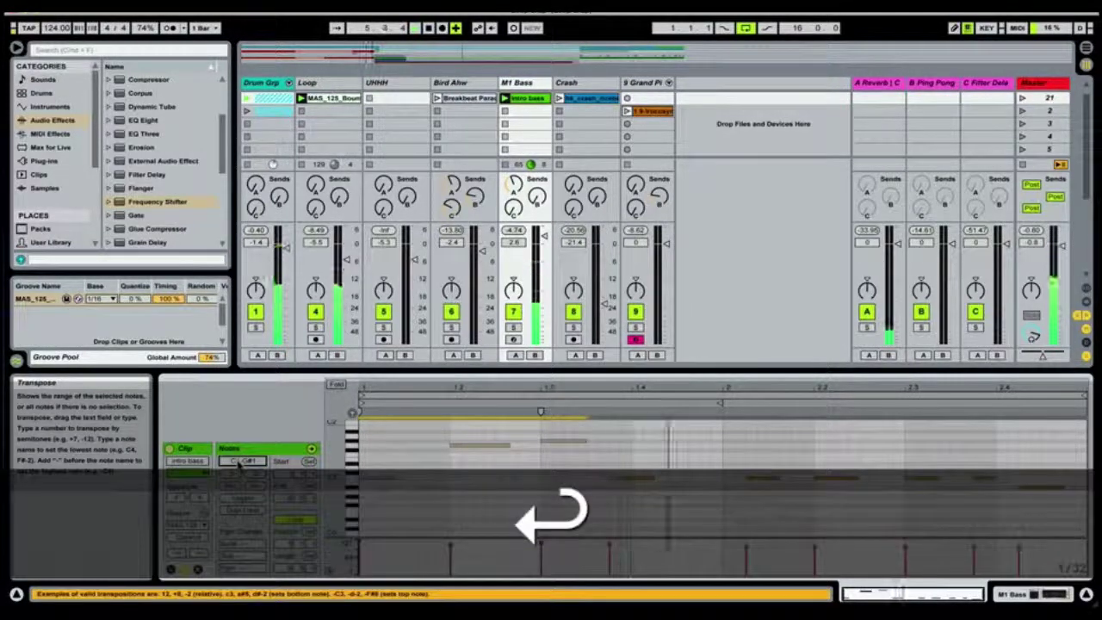
click(230, 488)
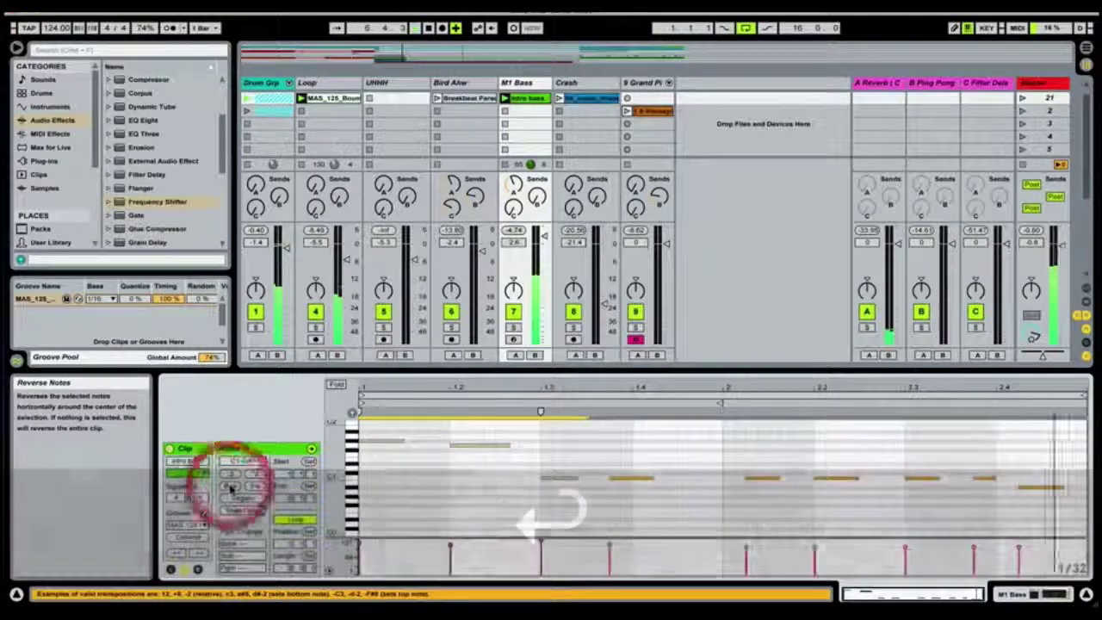
Step: Apply Legato to the first four bass notes, and undo it
click(456, 476)
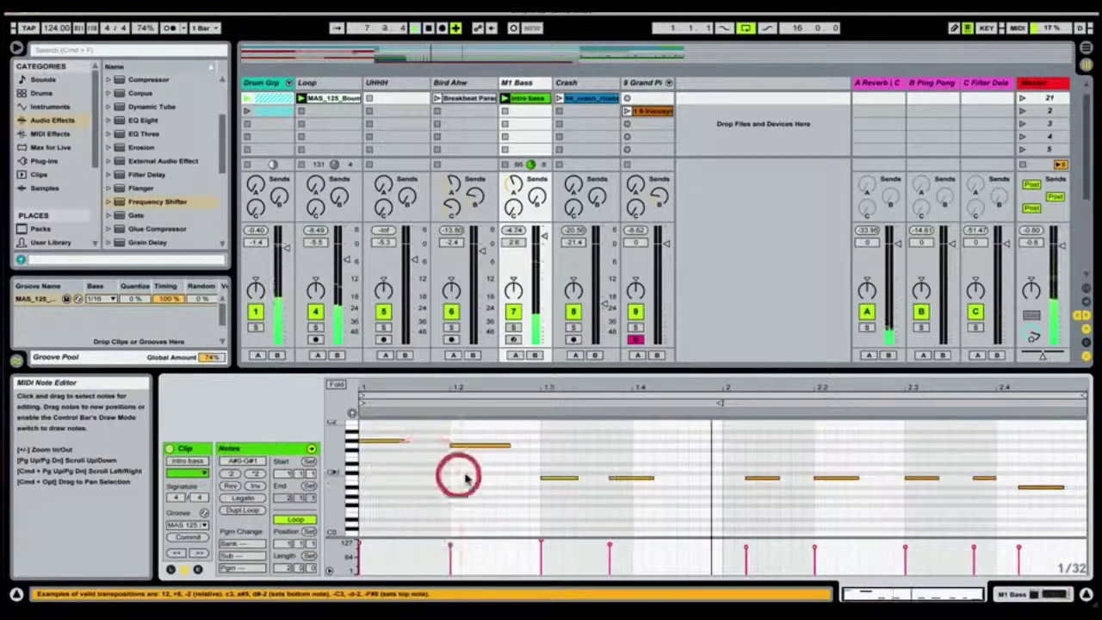
click(457, 463)
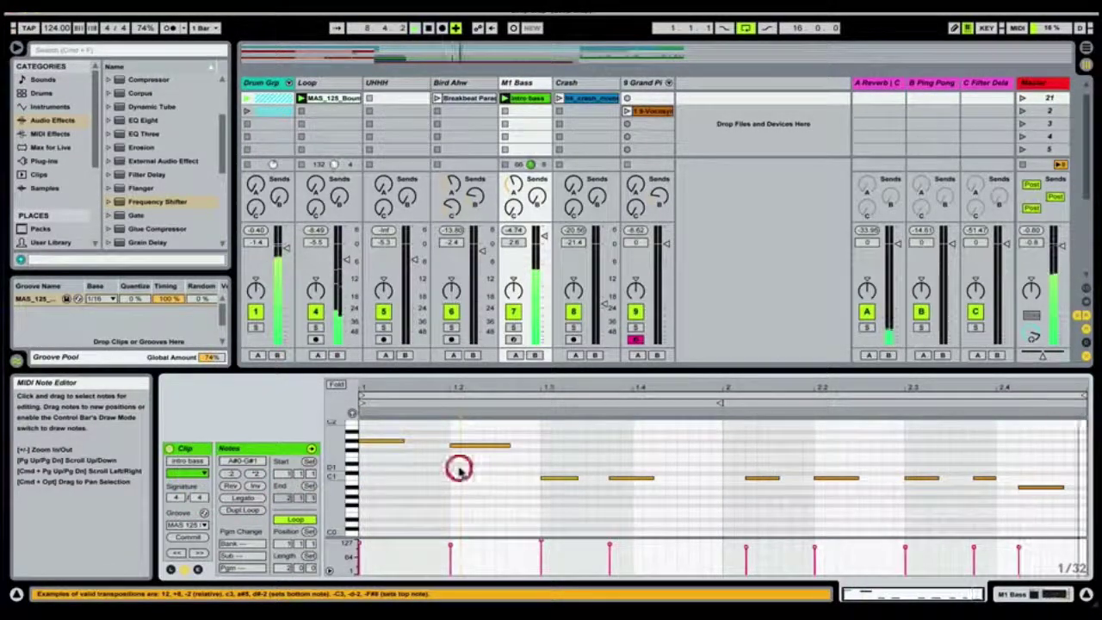
click(620, 465)
click(364, 415)
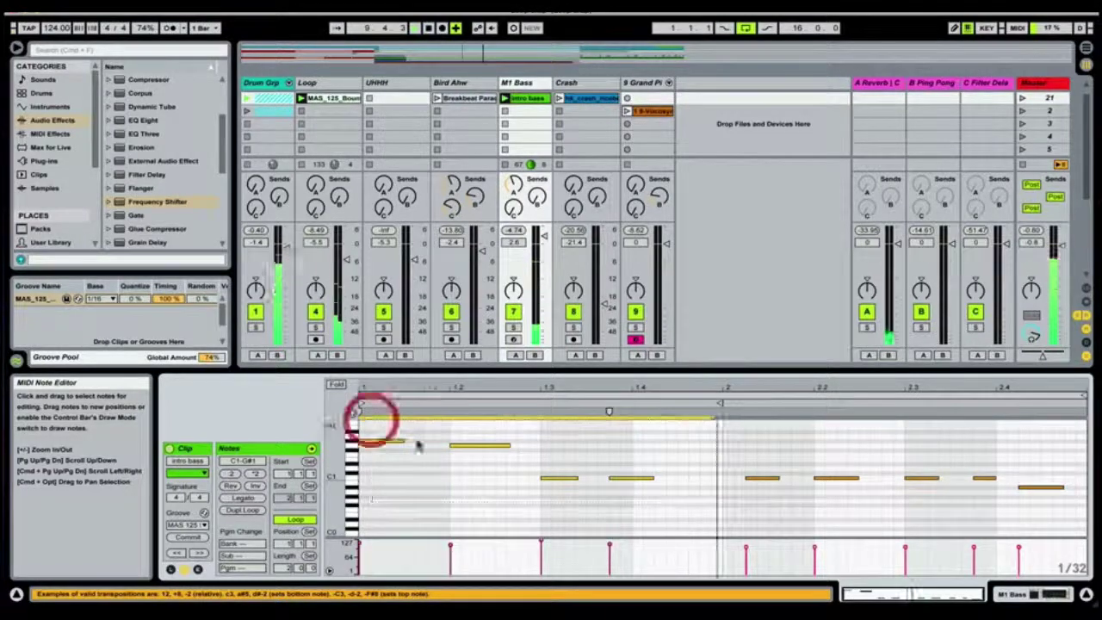
click(243, 499)
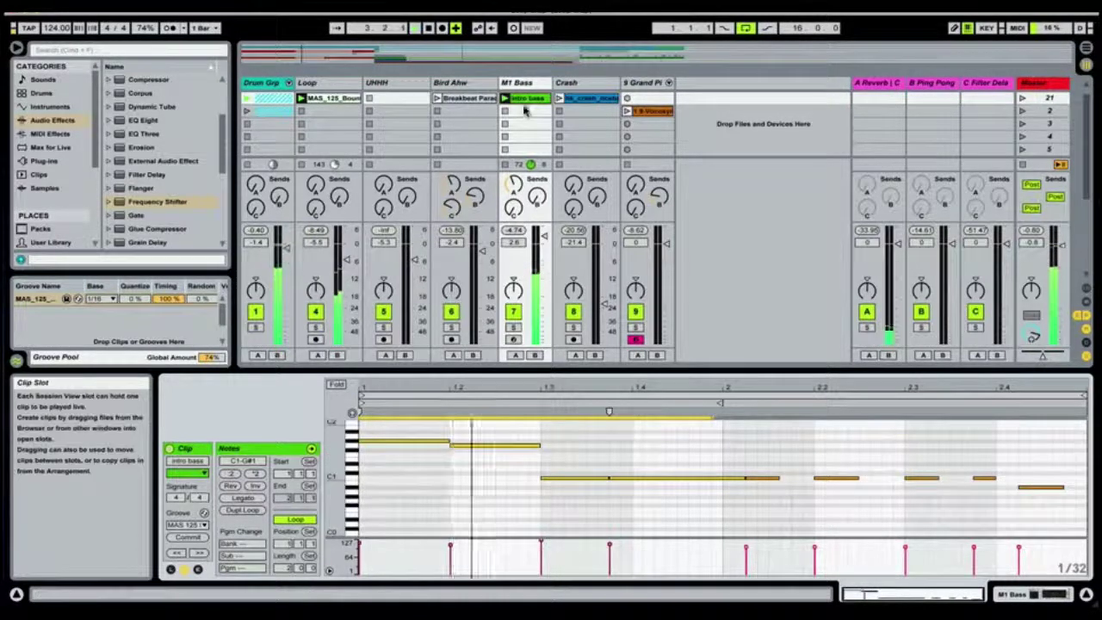
key(super+z)
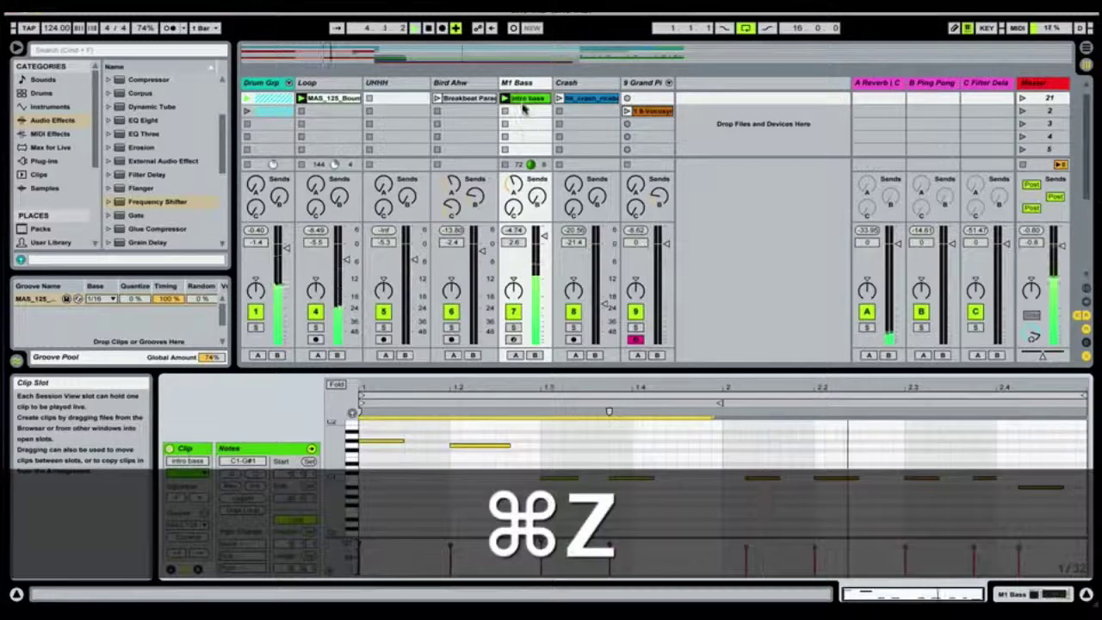
Step: Duplicate the intro bass clip on the M1 Bass track and apply Legato to all notes of the copy
key(super+d)
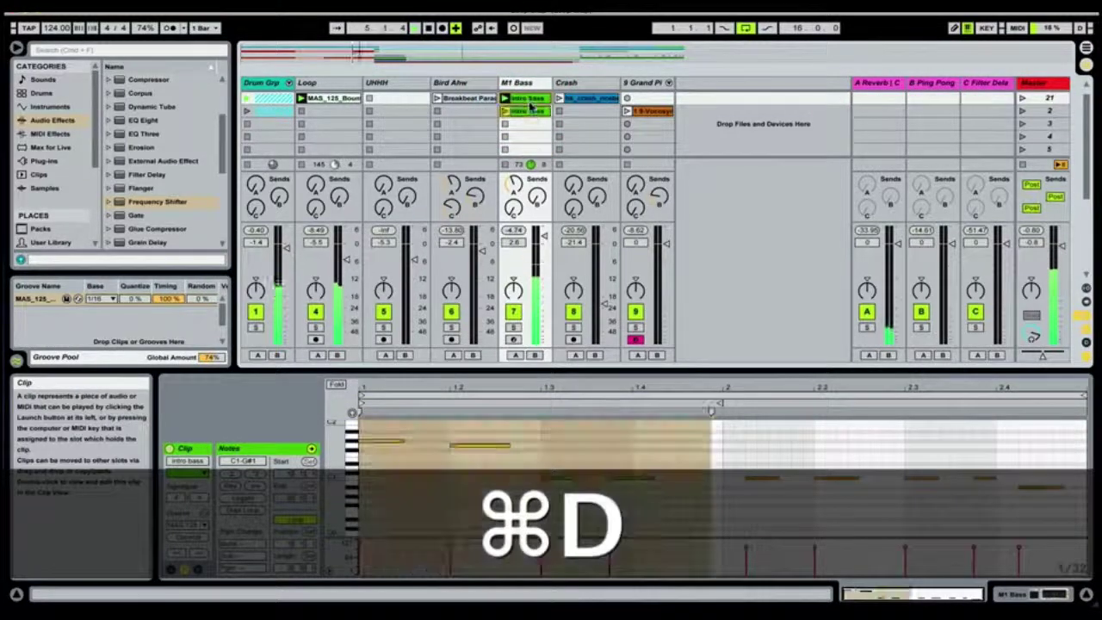
click(525, 110)
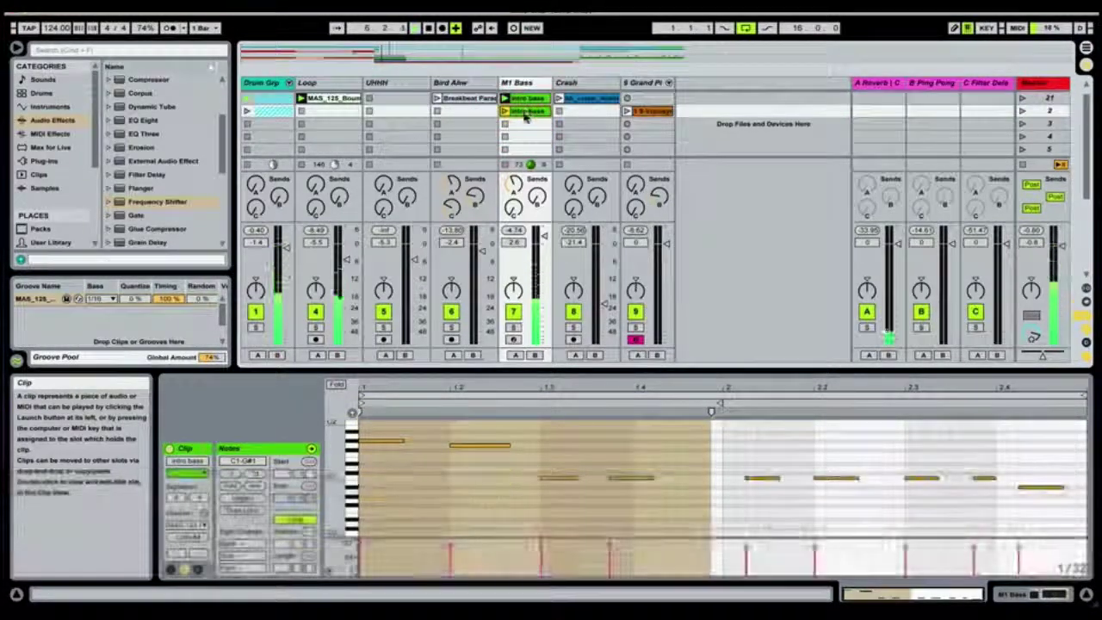
click(568, 445)
key(super+a)
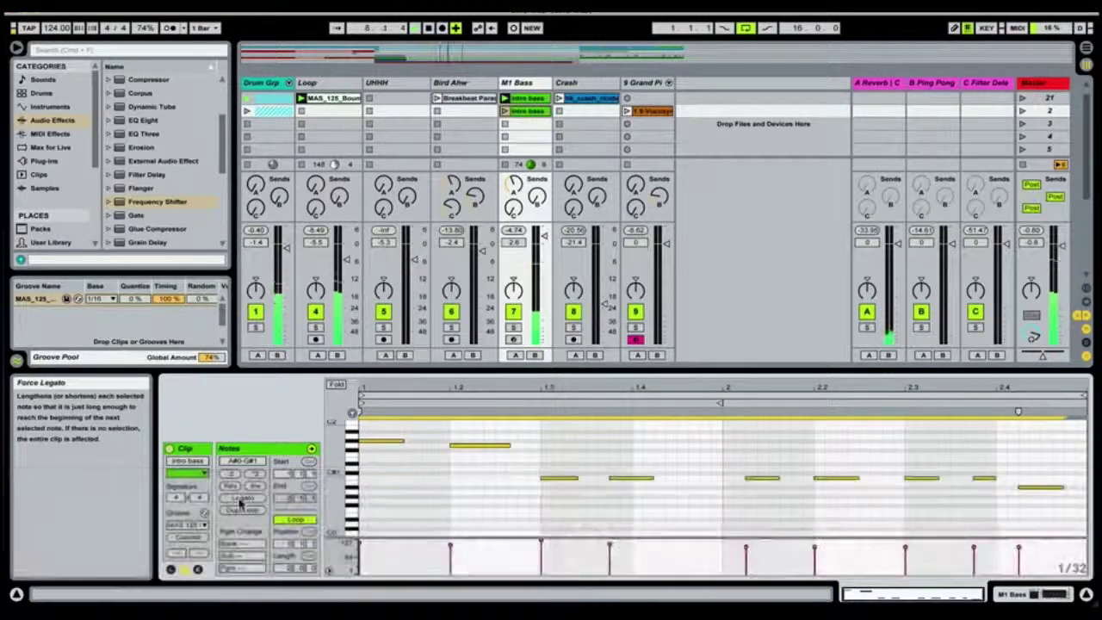
click(241, 498)
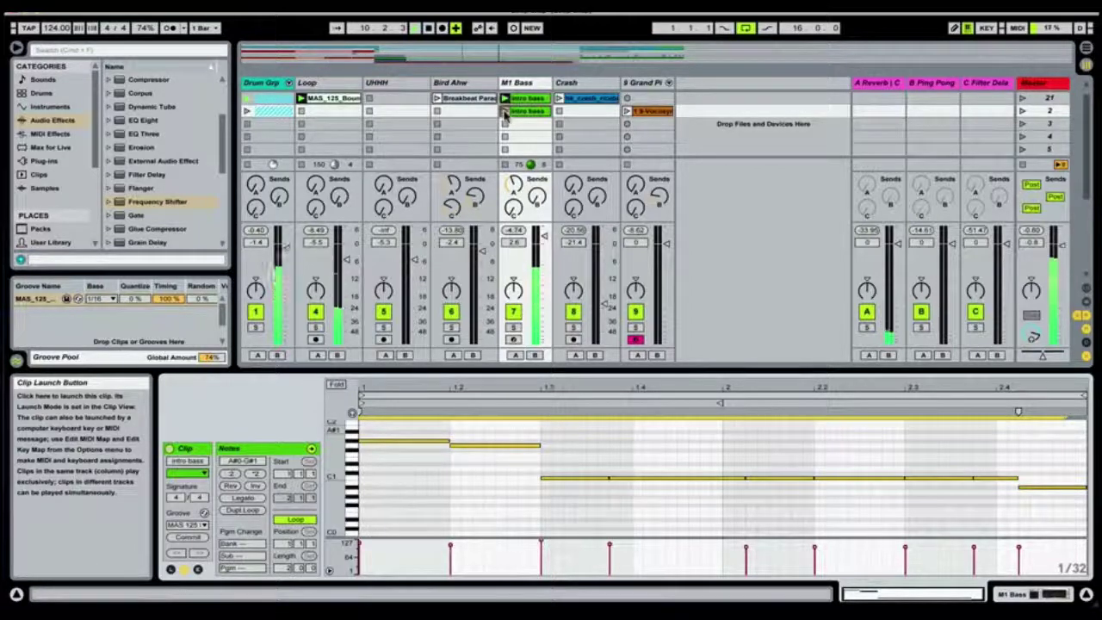
Step: Launch the legato copy of the bass clip, and switch playback back to the original clip for comparison
click(505, 113)
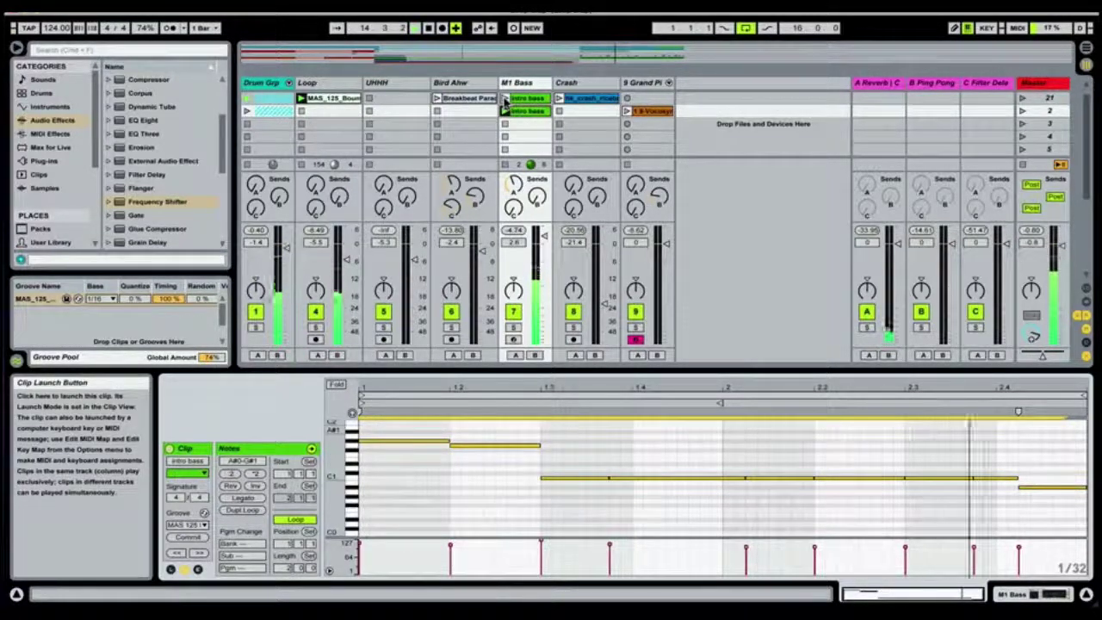
click(505, 99)
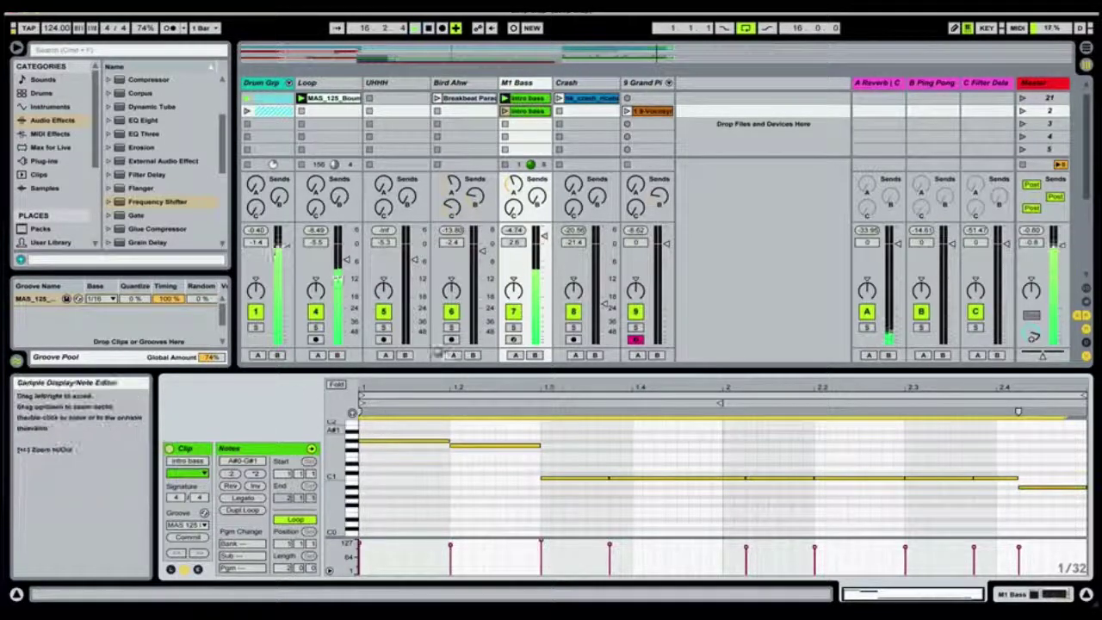
Step: Open the original intro bass clip and duplicate its loop together with its notes
click(526, 99)
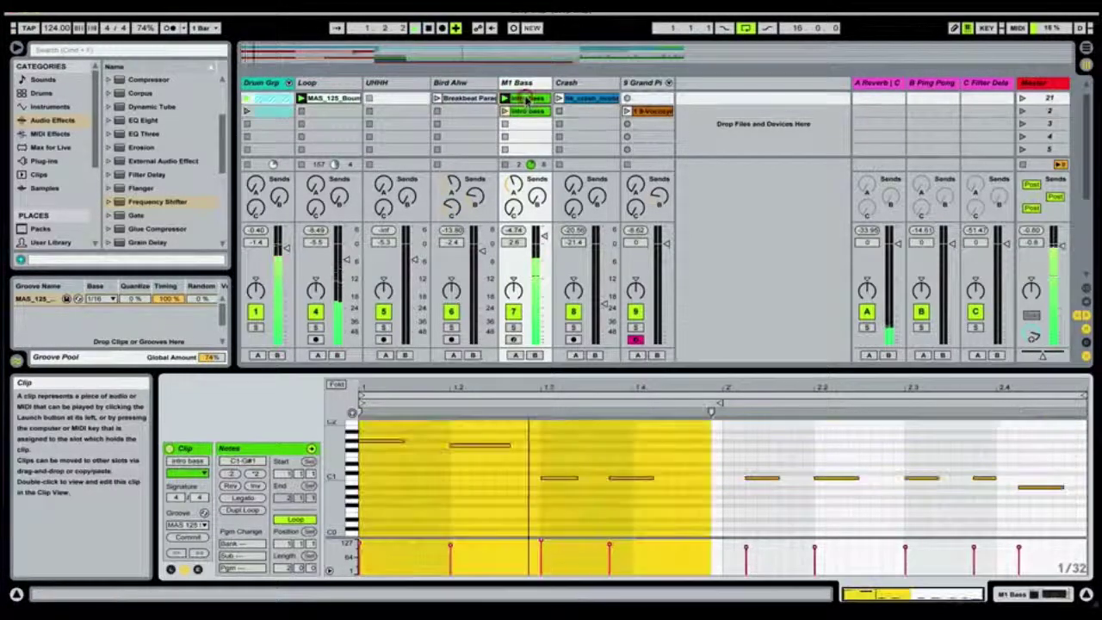
click(656, 437)
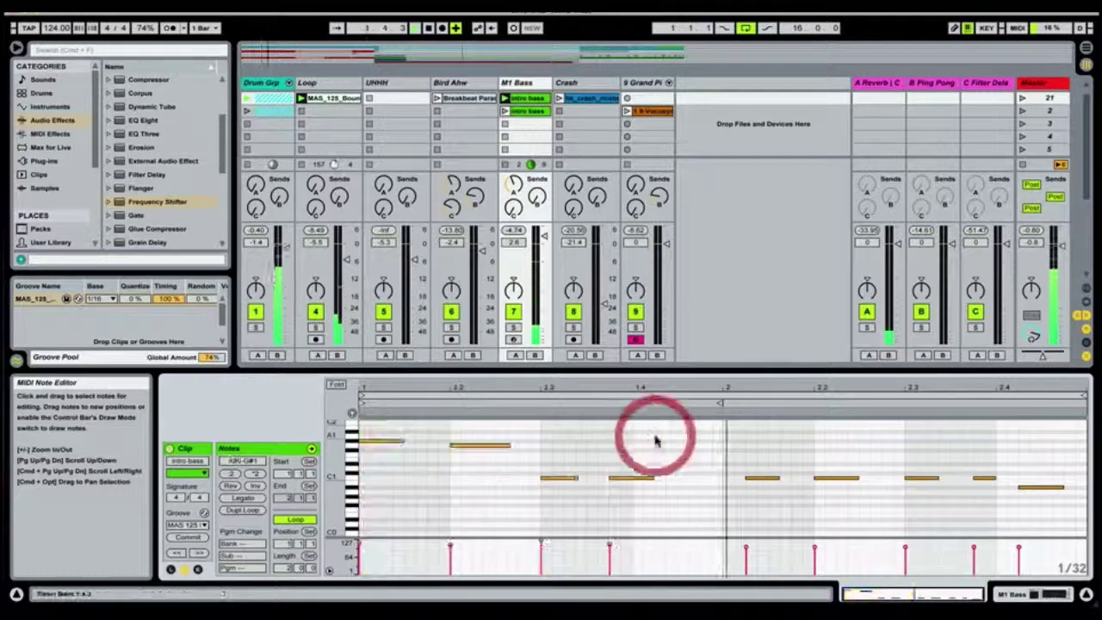
click(242, 513)
click(695, 455)
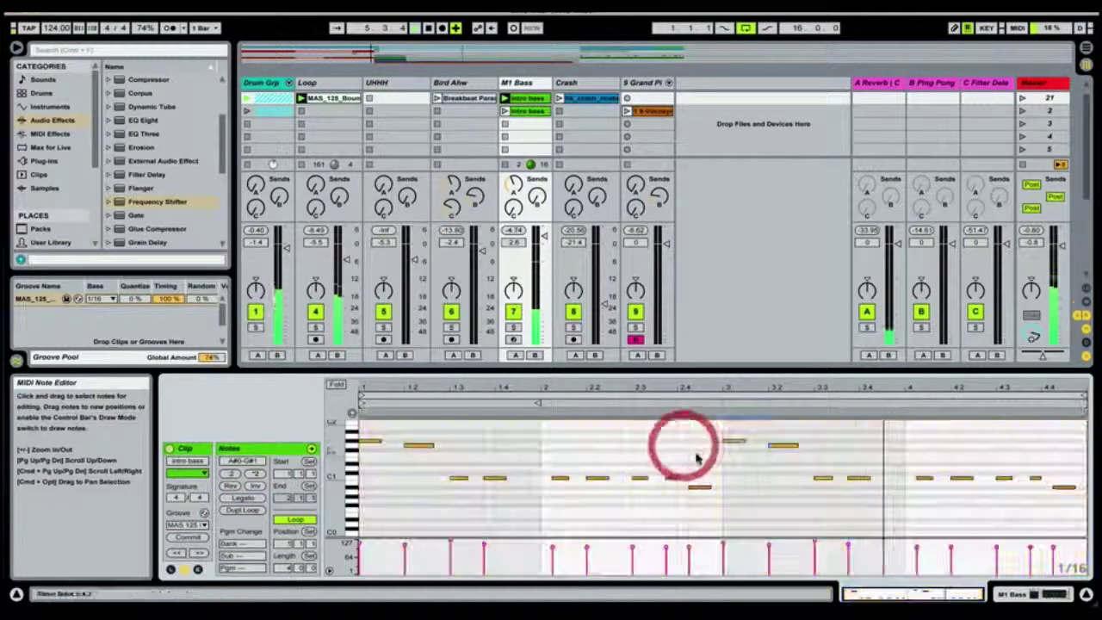
Step: Select the three bass notes from 3.1.1 to 3.3 in the clip's second half and reverse them
click(793, 507)
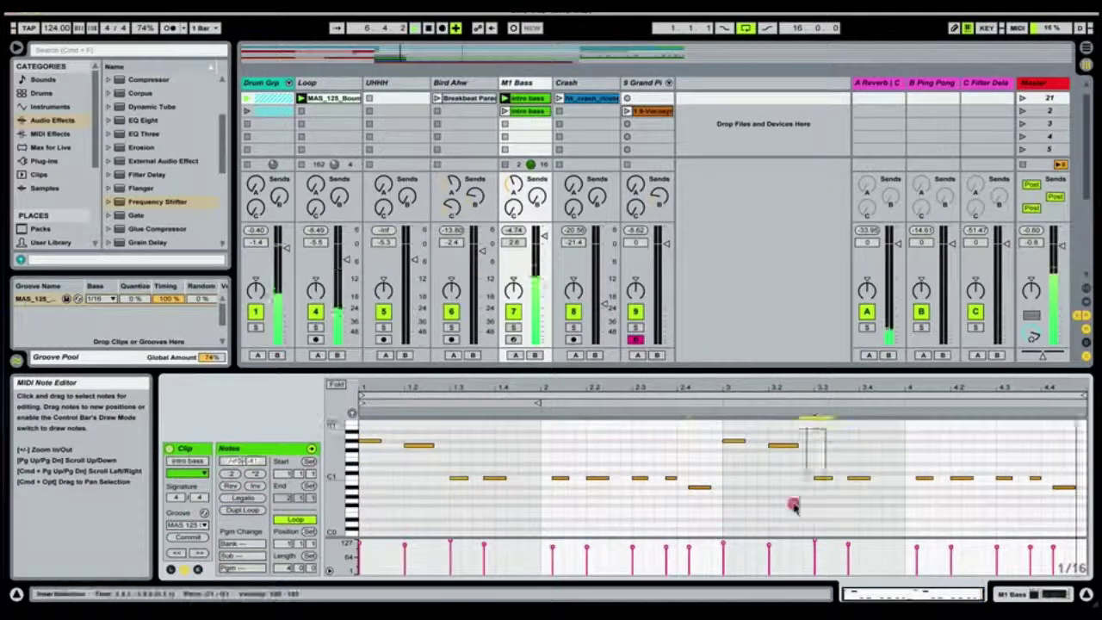
drag(793, 506, 726, 517)
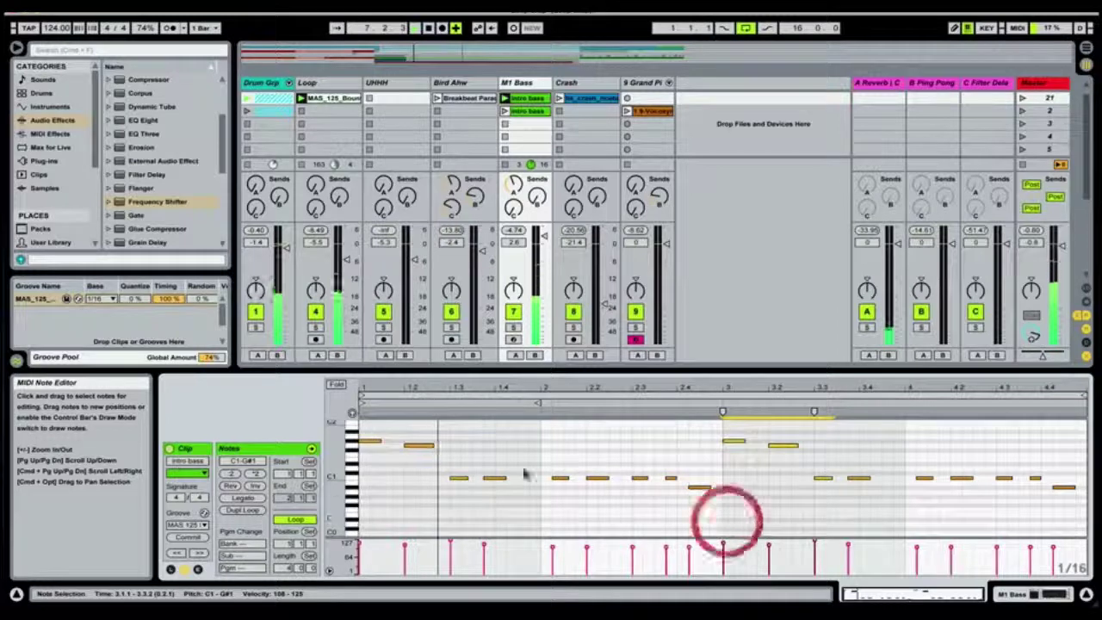
click(229, 487)
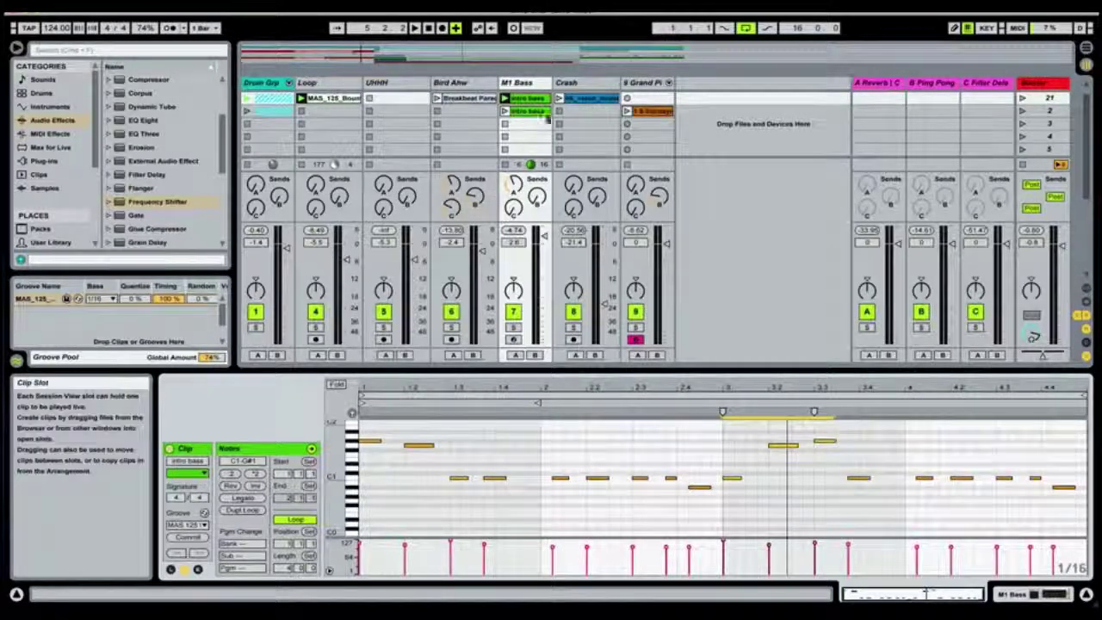
Step: Switch to the Arrangement View and shrink the clip detail area to give the tracks more height
click(1085, 49)
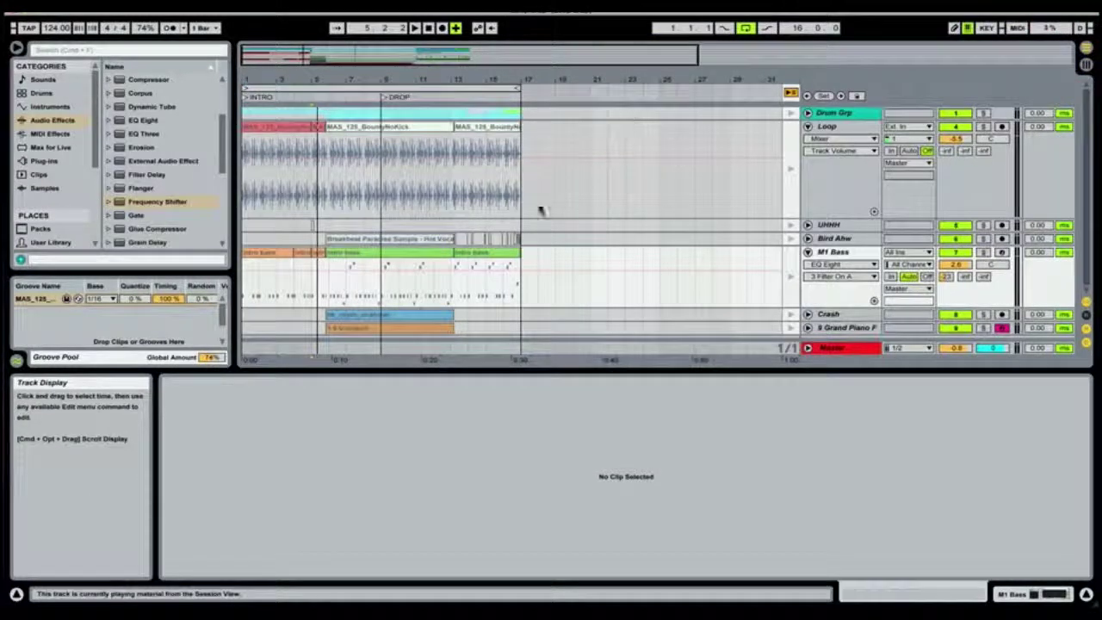
drag(583, 369, 583, 473)
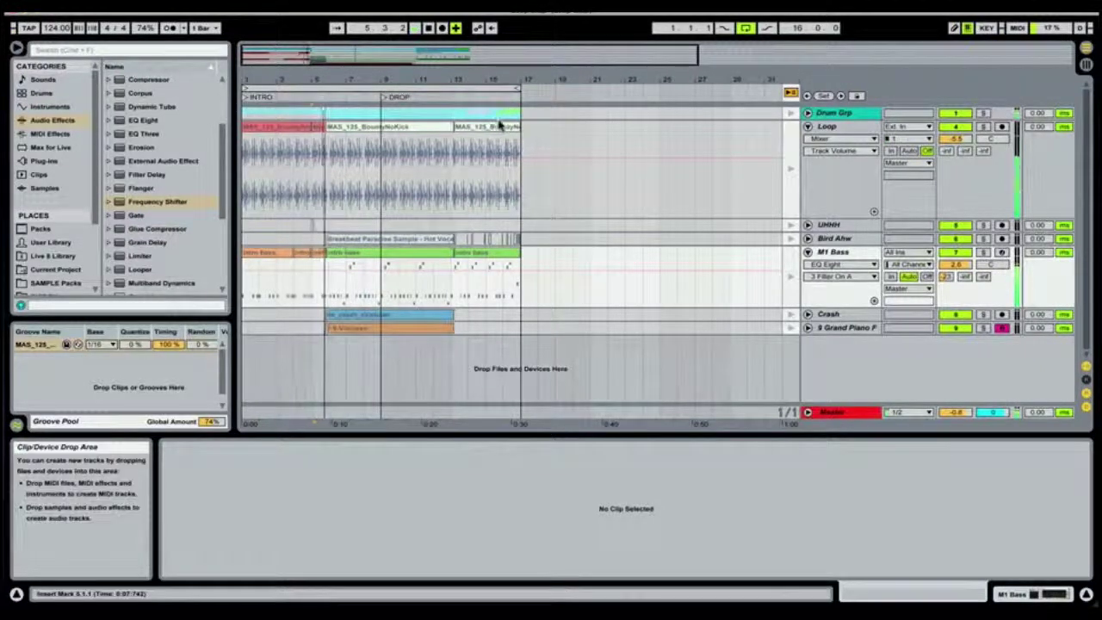
Step: Restore arrangement playback and play the song from bar 4
click(313, 226)
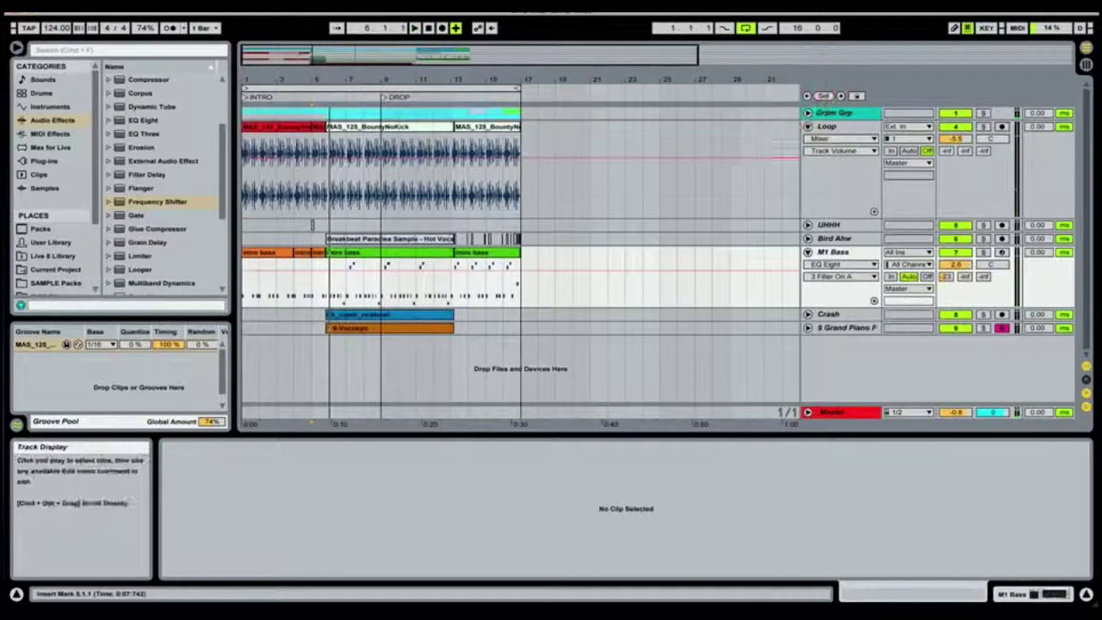
click(295, 190)
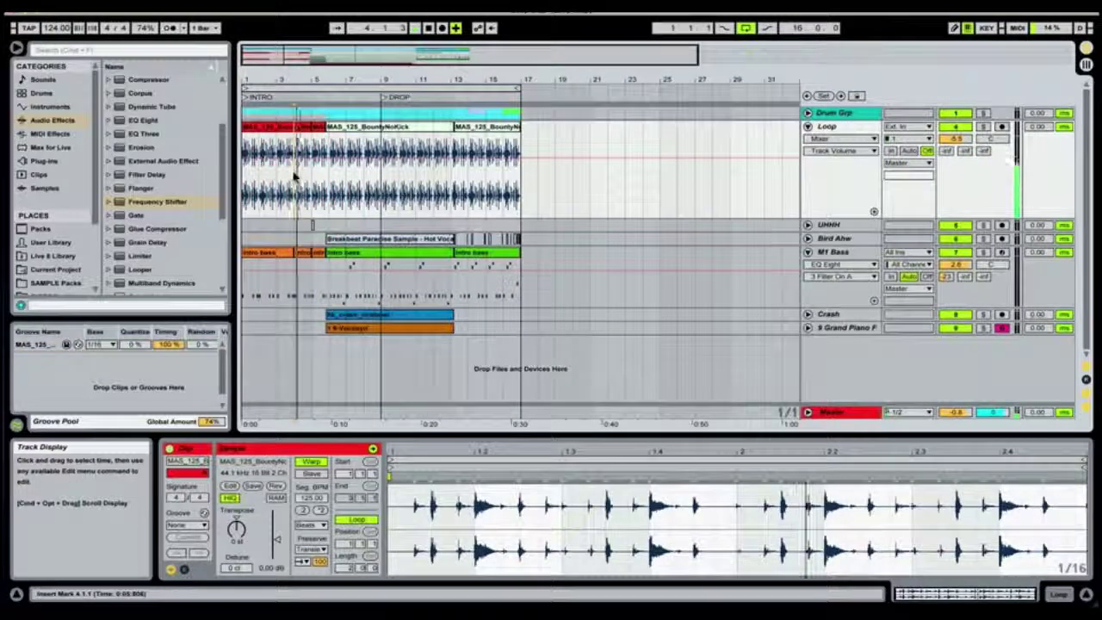
key(space)
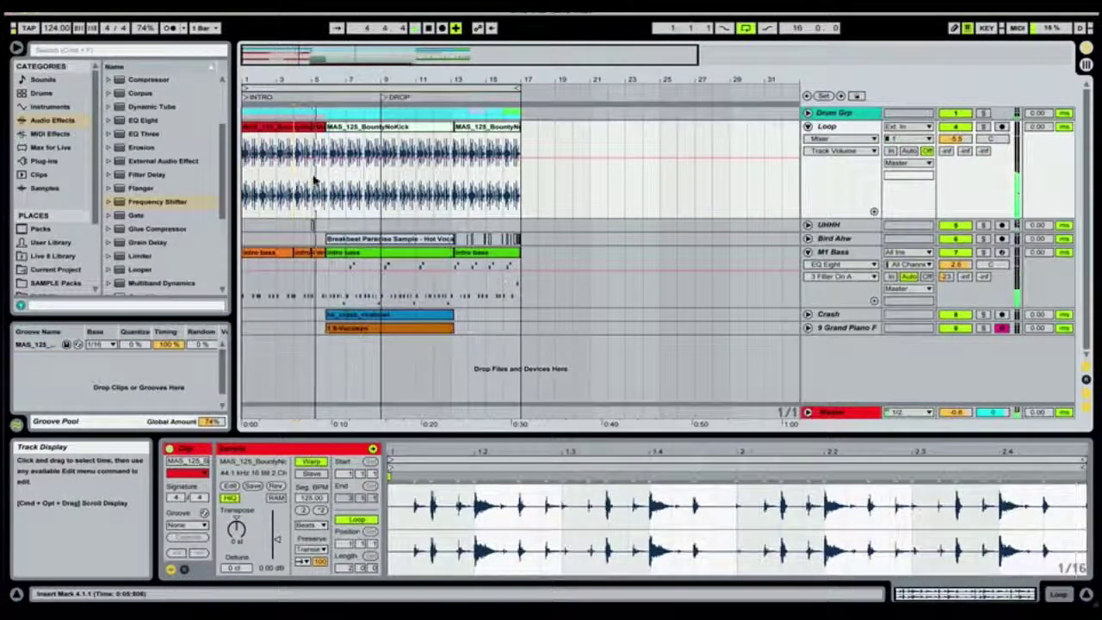
key(space)
Step: Select the time from 1.1.1 to 5.1.1 across all tracks and consolidate it to a new scene
drag(311, 328, 209, 103)
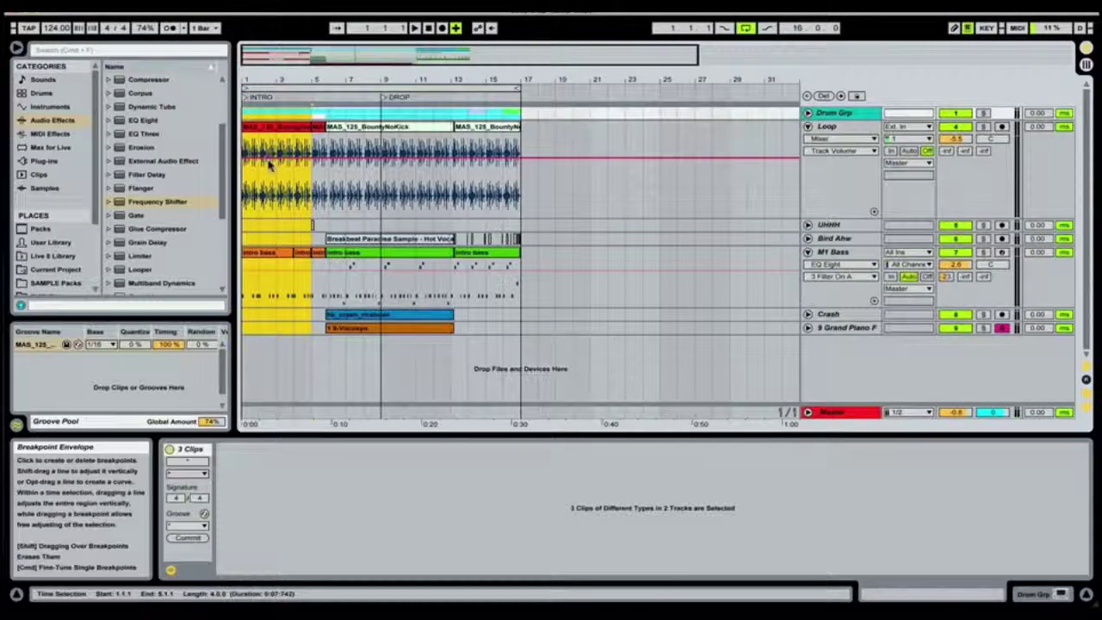
right_click(280, 133)
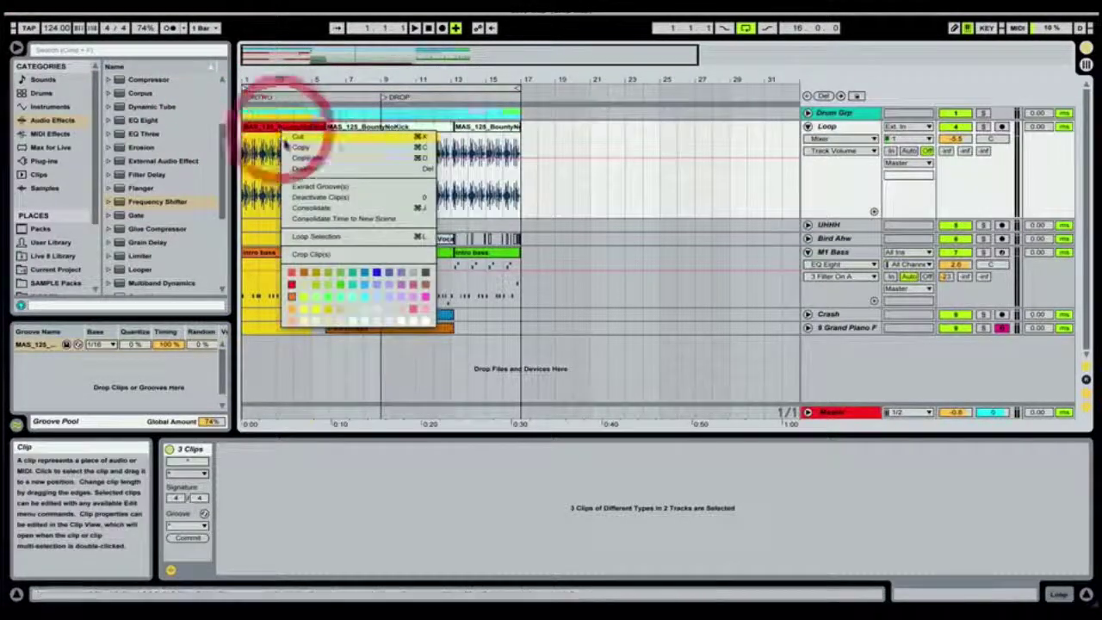
click(320, 220)
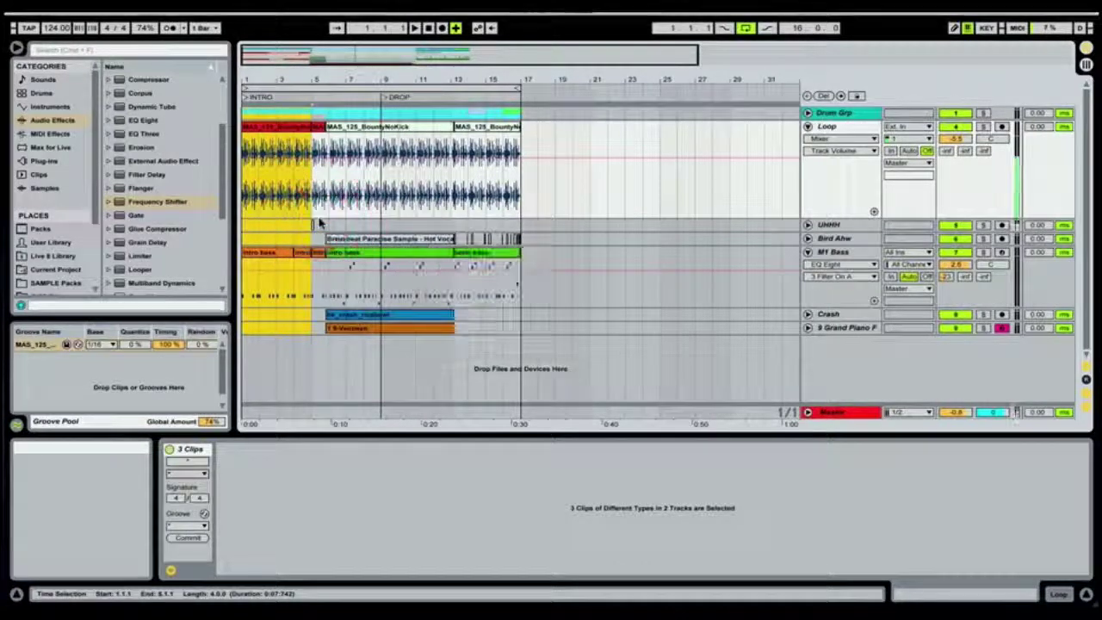
Step: Return to the Session View and launch the newly created scene 22
click(1085, 64)
scroll(531, 178, up, 1)
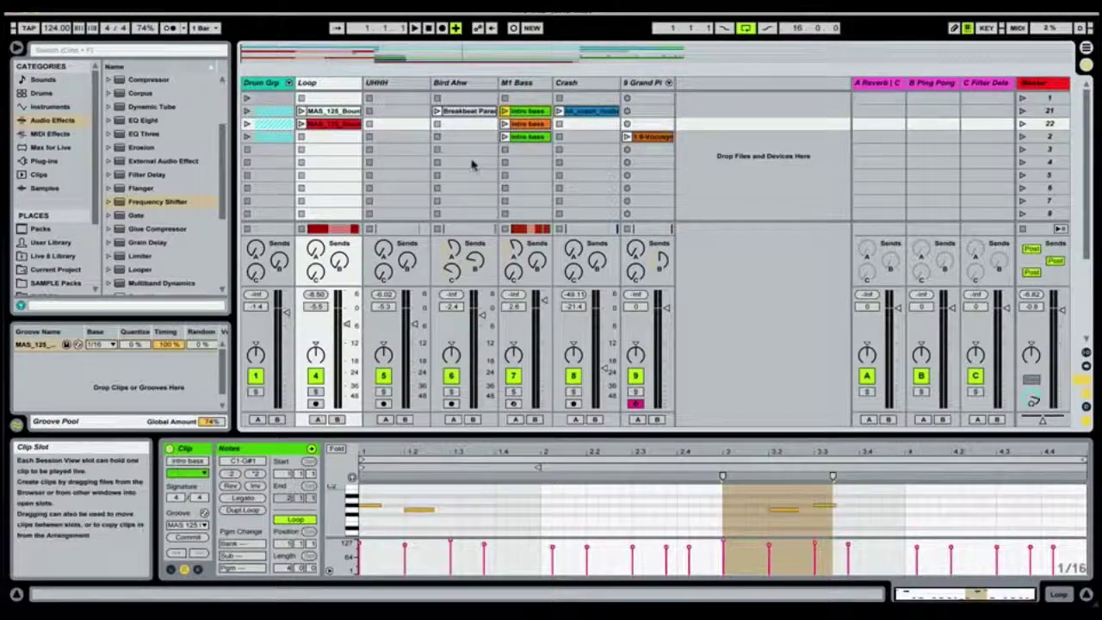
click(1023, 123)
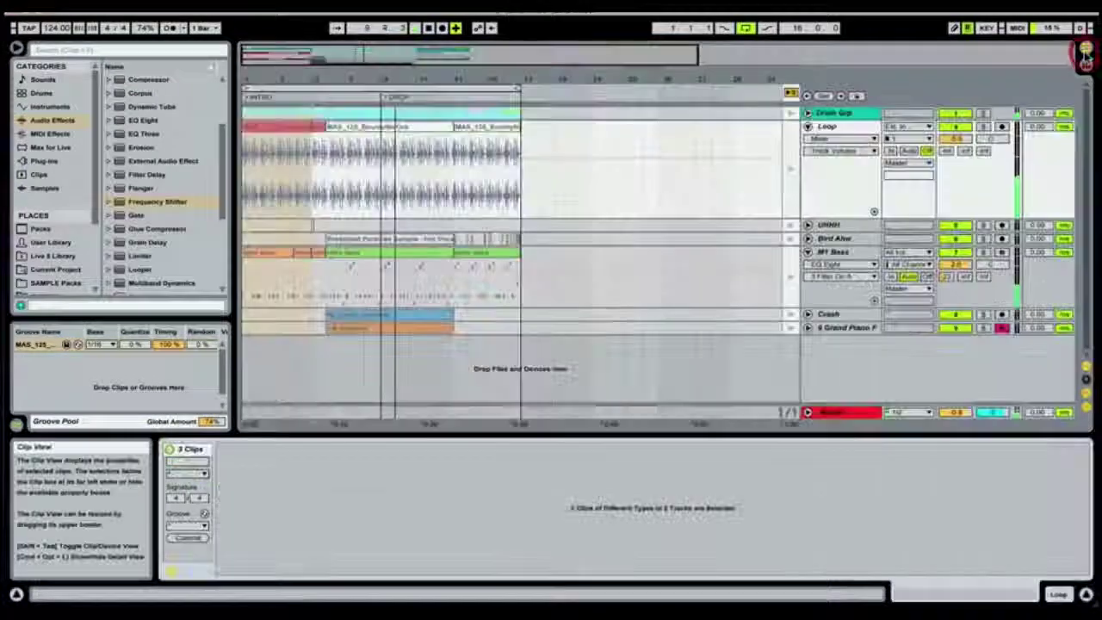
Step: Switch to the Arrangement View and restore playback of all tracks from the arrangement
click(1087, 64)
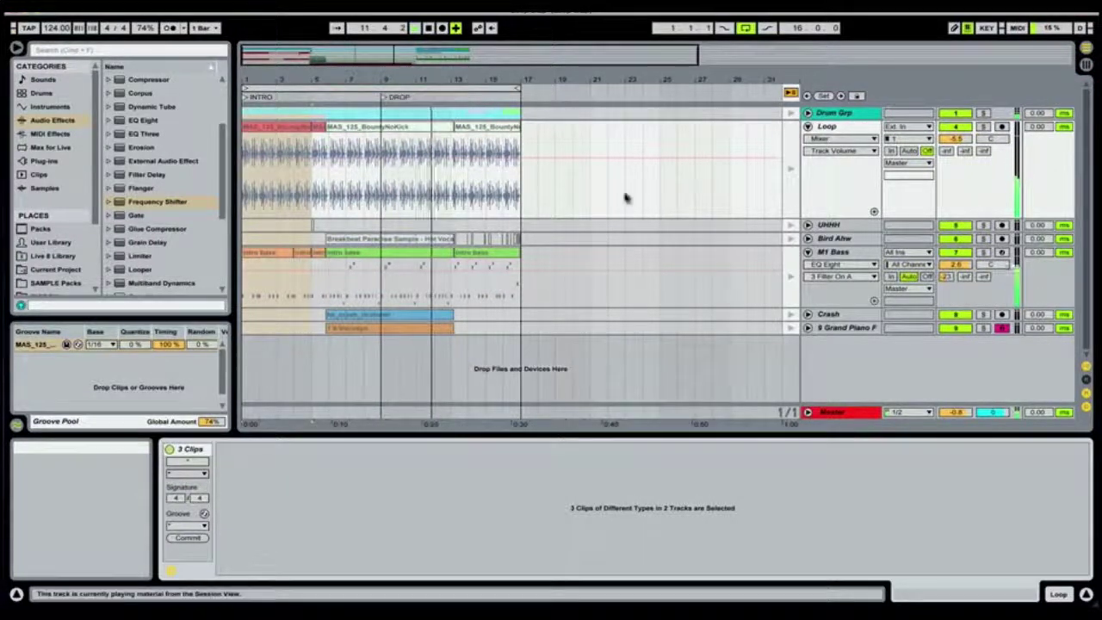
click(294, 226)
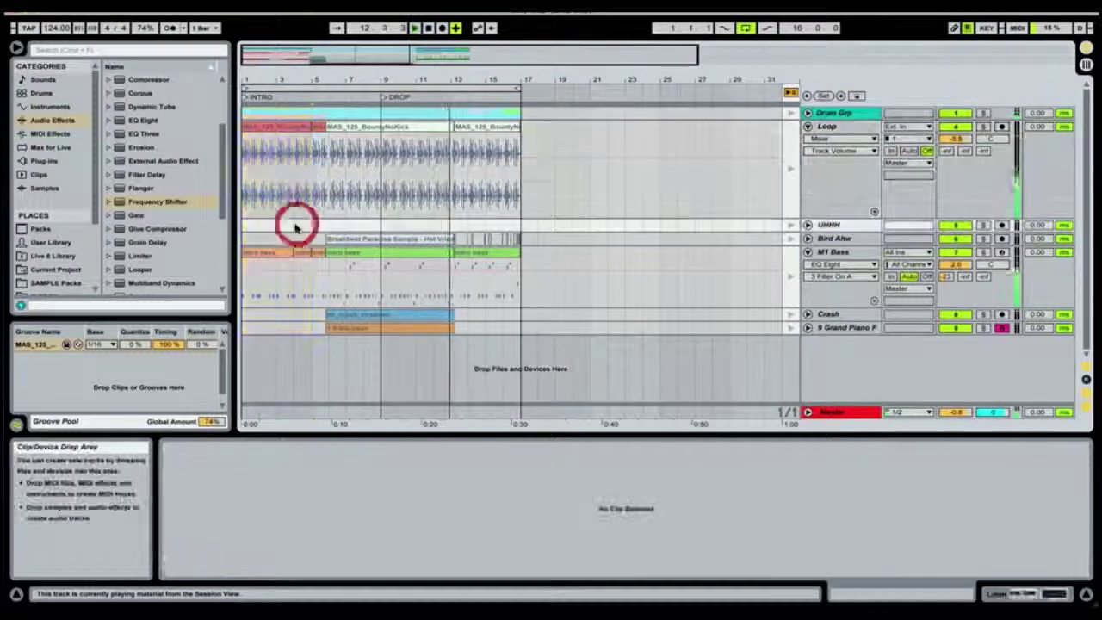
click(790, 92)
Step: Select the time from 13.1.1 to 17.1.1 across all tracks and consolidate it to a new scene
drag(448, 226, 522, 322)
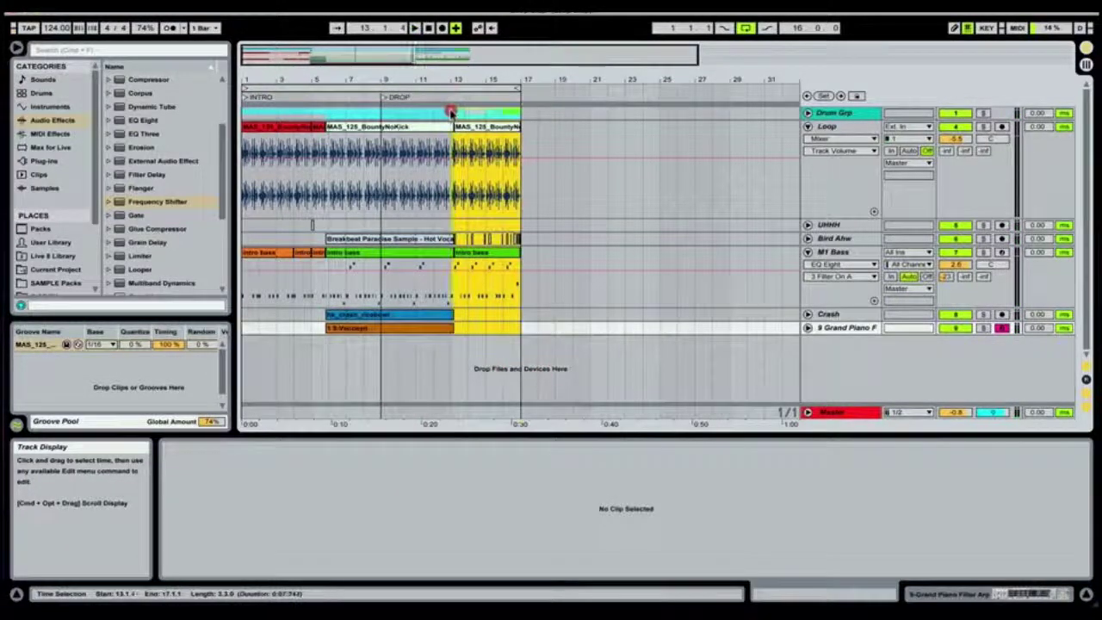
right_click(451, 113)
click(495, 212)
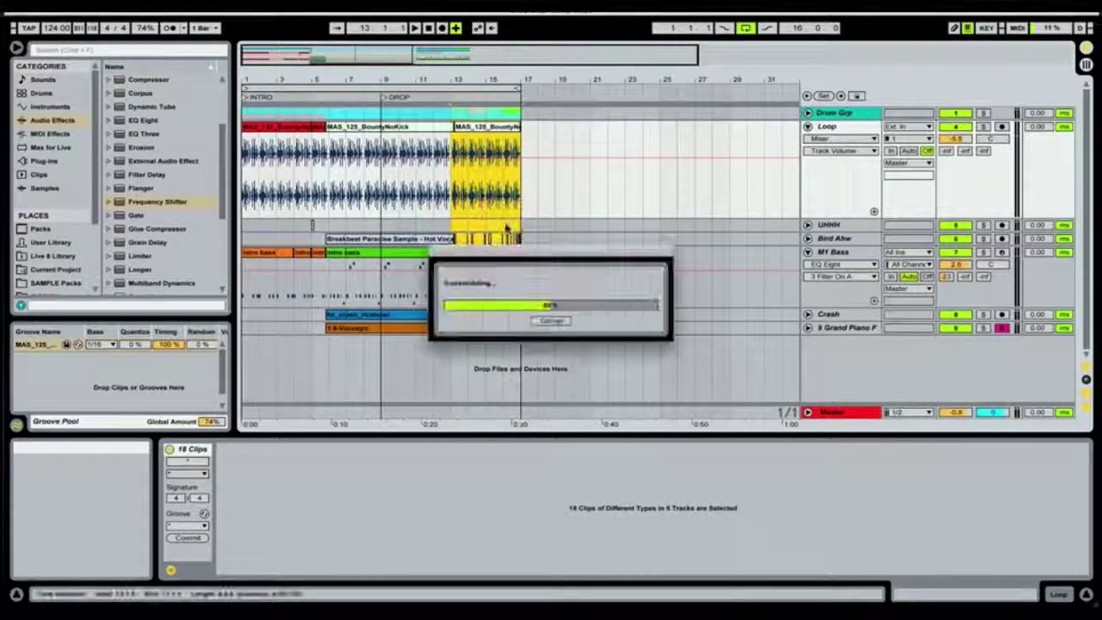
Step: Return to the Session View and launch scene 23, switch playback to scene 22, and launch scene 23 again
click(1087, 64)
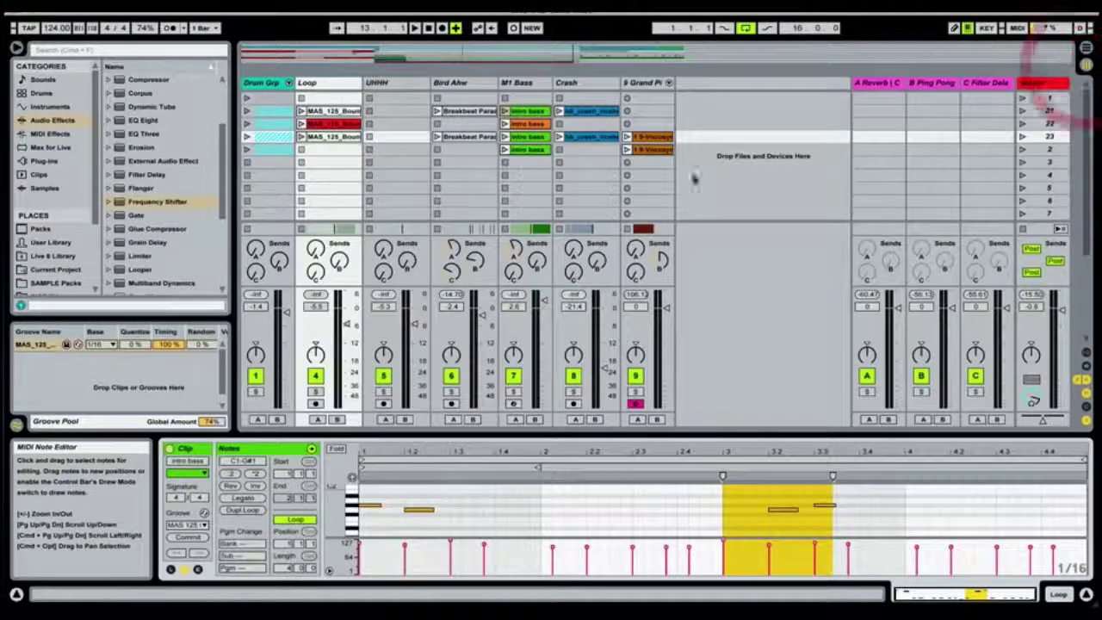
click(1024, 137)
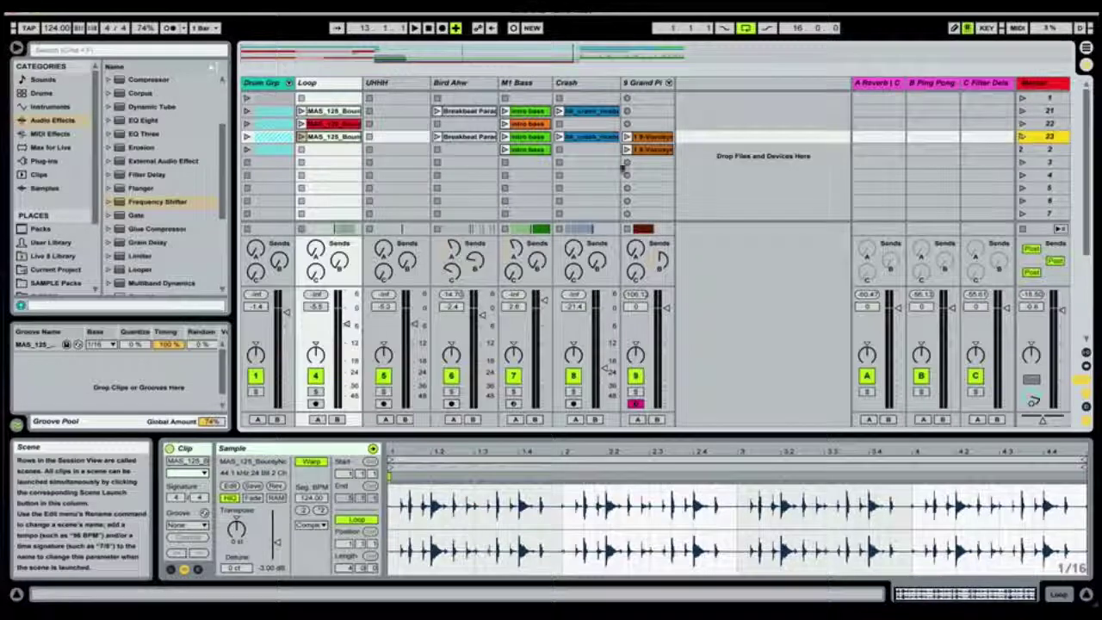
click(1022, 137)
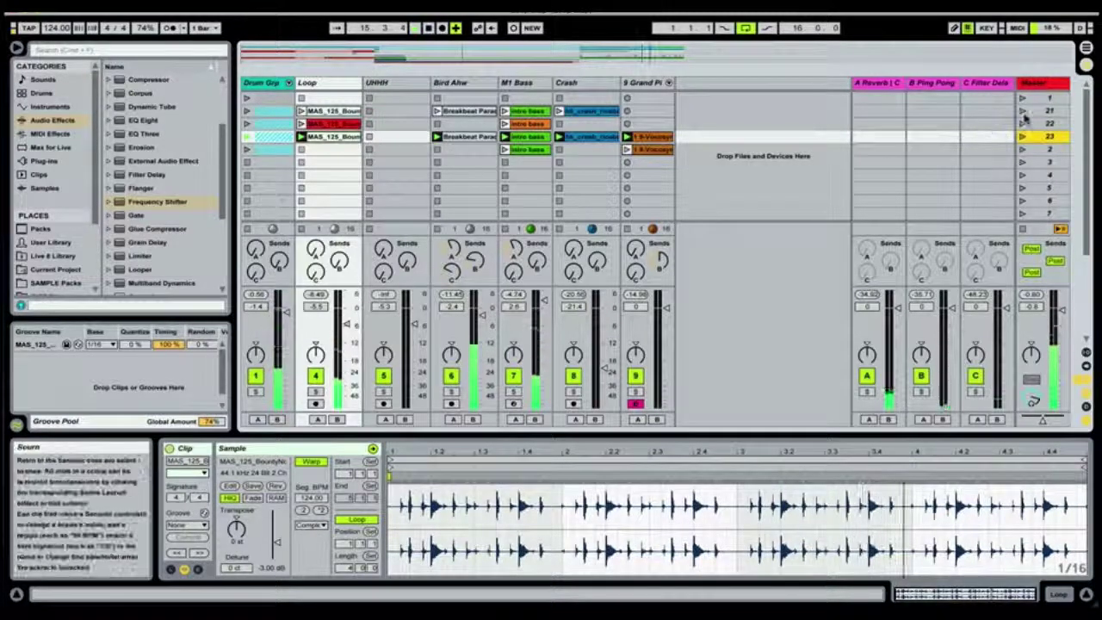
click(1022, 126)
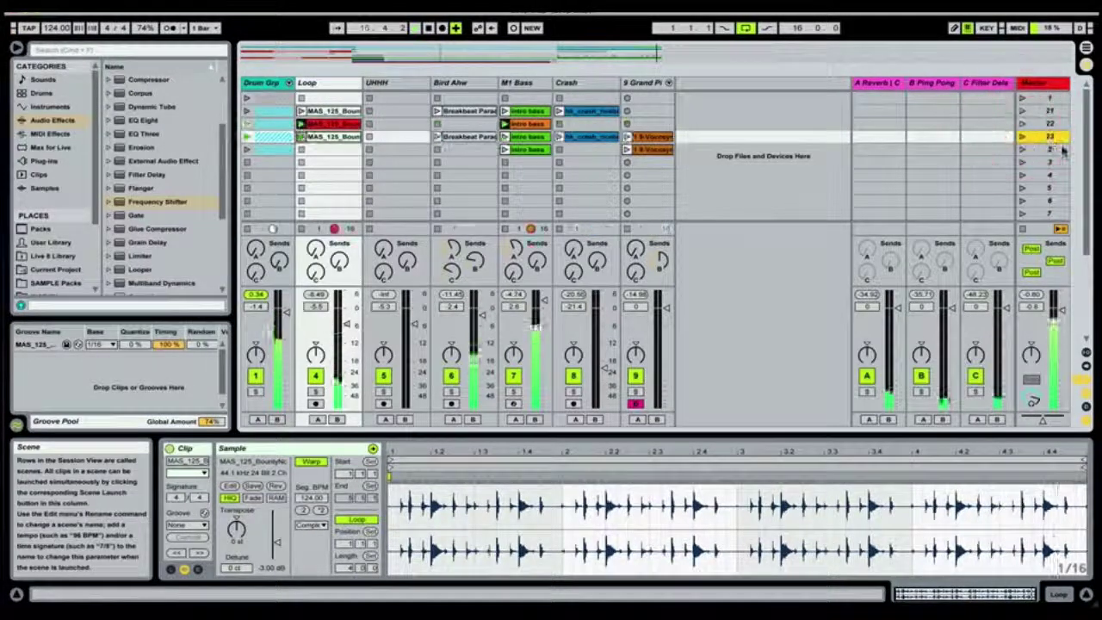
click(1023, 137)
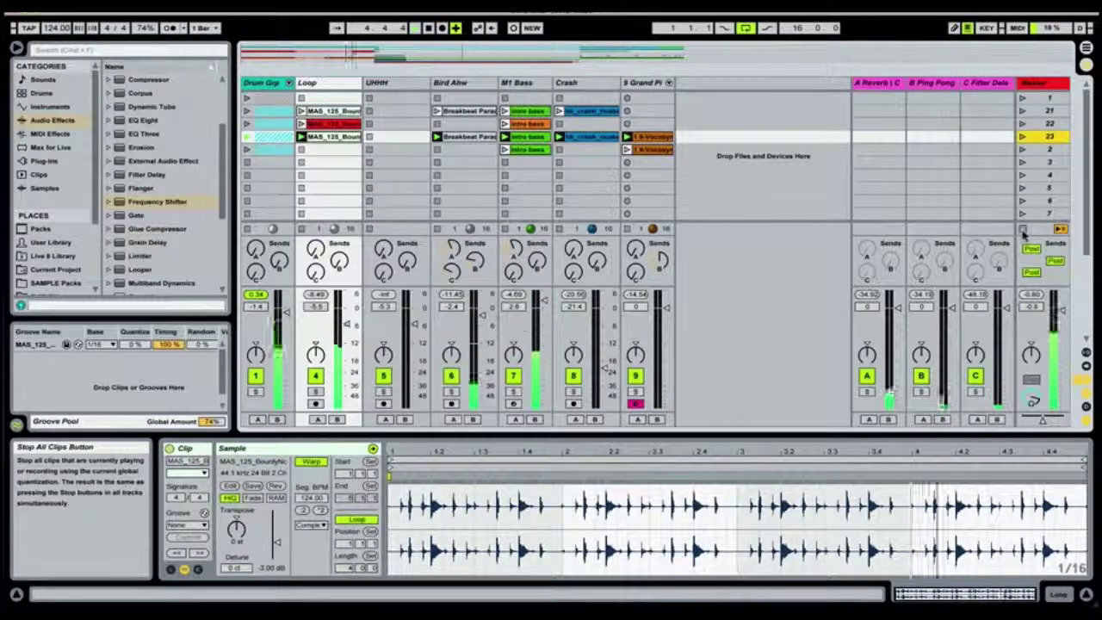
Step: In the Arrangement View, restore arrangement playback for only the M1 Bass track, and go back to the Session View
click(1088, 54)
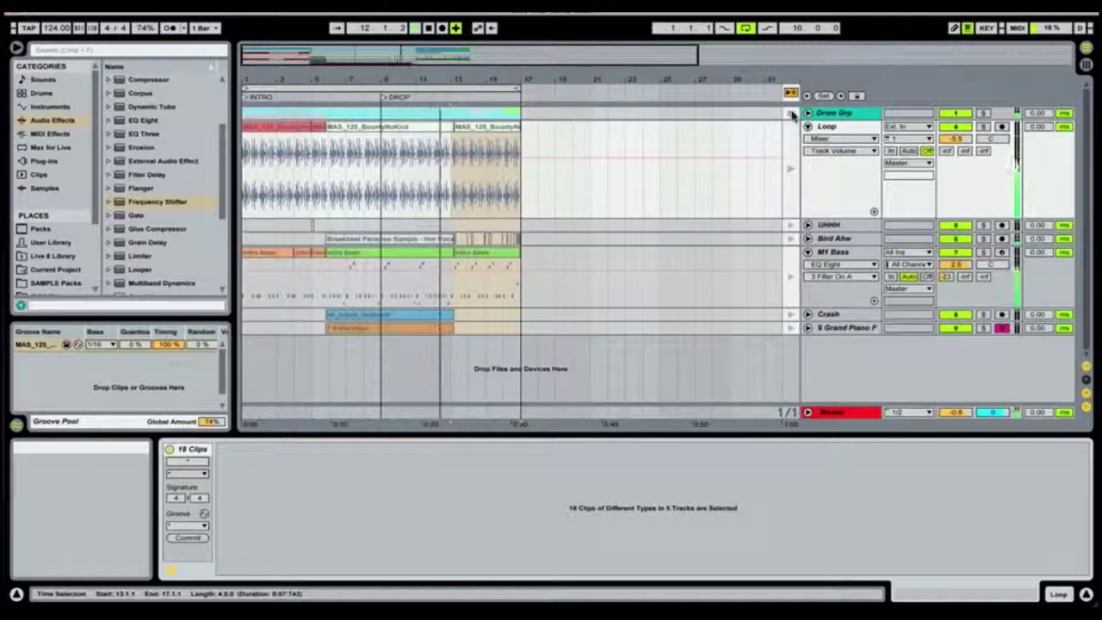
click(789, 278)
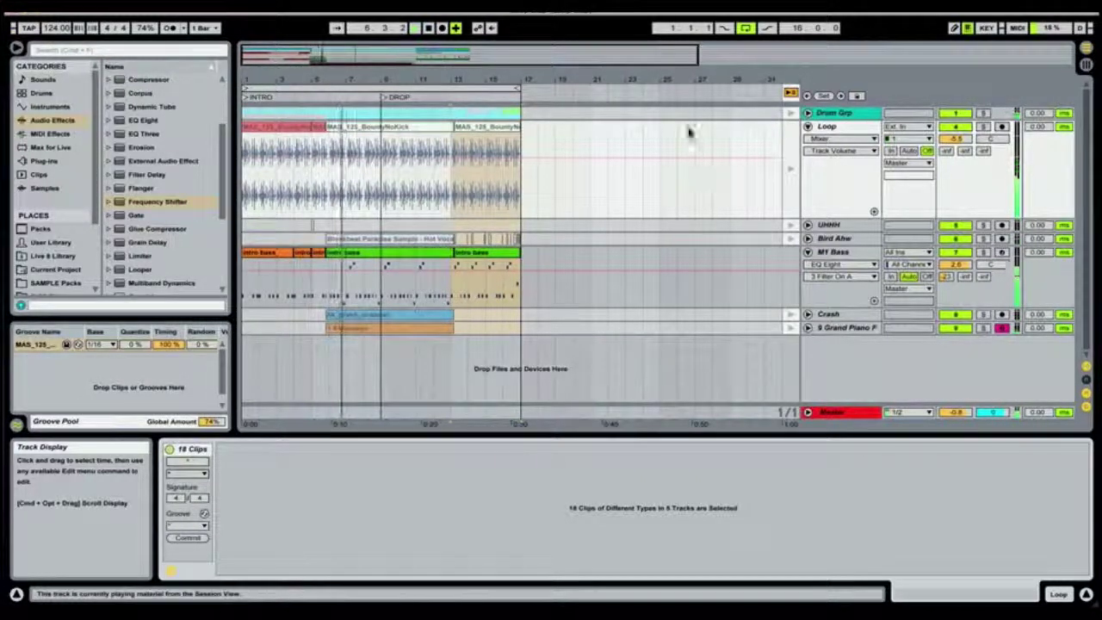
click(1087, 47)
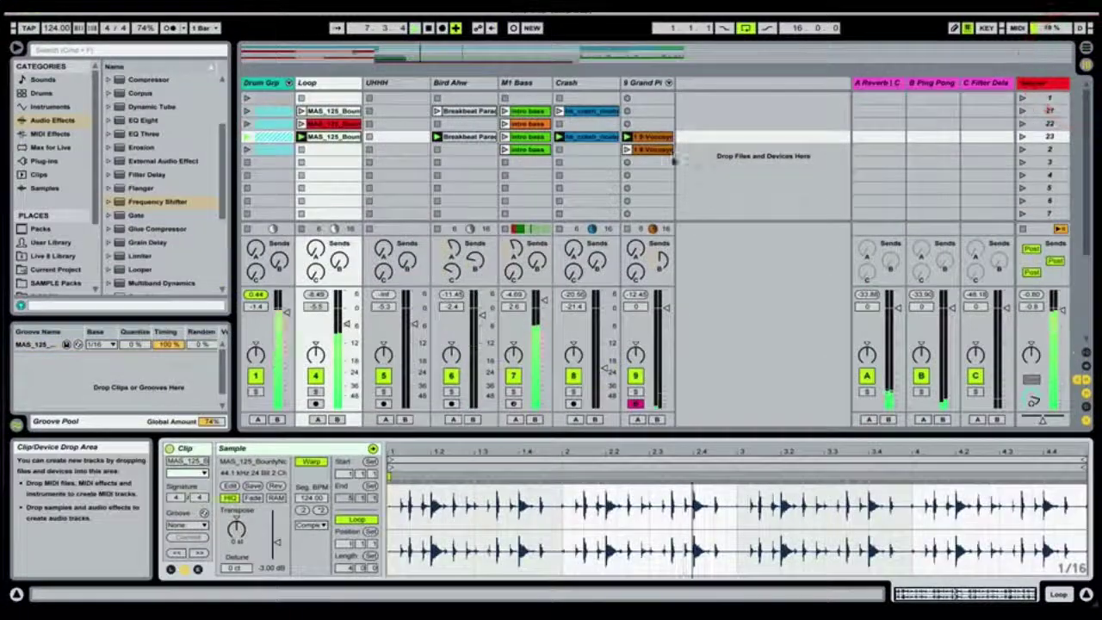